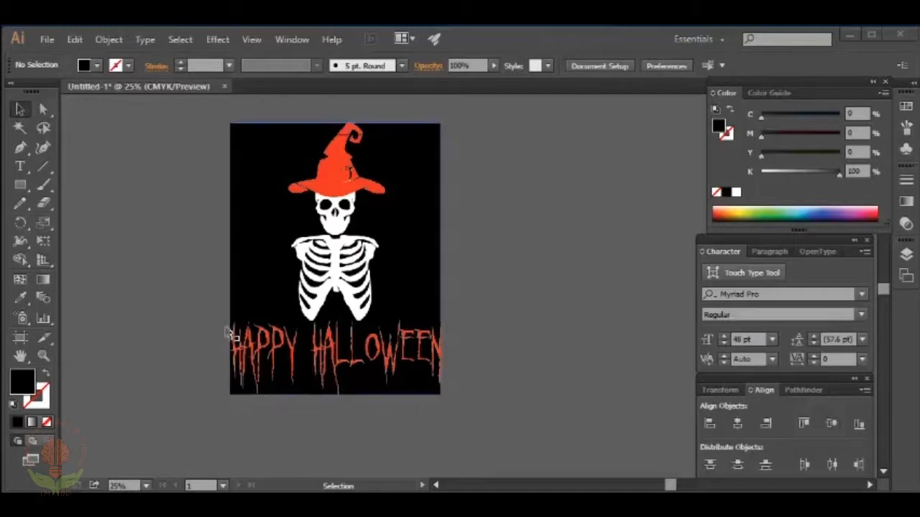
Trace the skull-and-crossbones image with the default Image Trace preset and expand the tracing into paths
{"action": "key", "text": "space"}
{"action": "mouse_move", "coordinate": [267, 284]}
{"action": "left_mouse_down"}
{"action": "mouse_move", "coordinate": [478, 293]}
{"action": "mouse_move", "coordinate": [573, 272]}
{"action": "left_mouse_up"}
{"action": "mouse_move", "coordinate": [306, 234]}
{"action": "left_mouse_down"}
{"action": "mouse_move", "coordinate": [388, 284]}
{"action": "mouse_move", "coordinate": [415, 266]}
{"action": "left_mouse_up"}
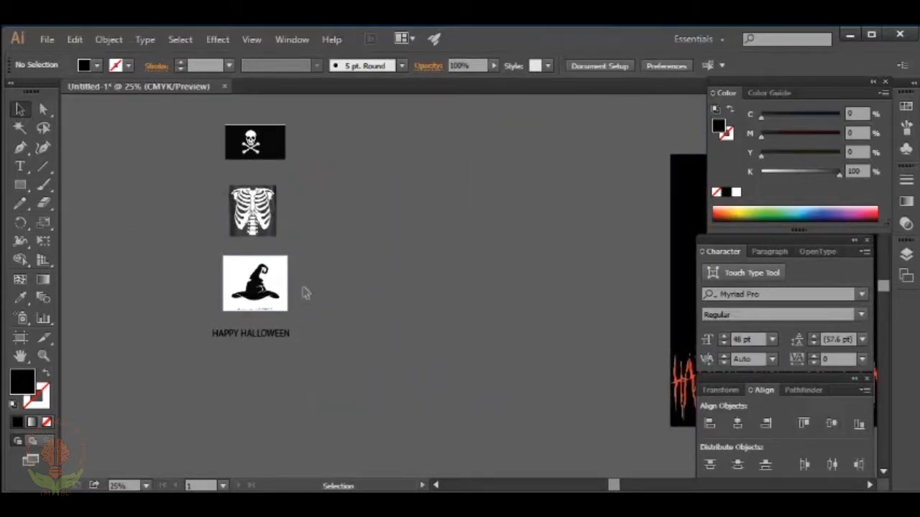
{"action": "left_click", "coordinate": [264, 149]}
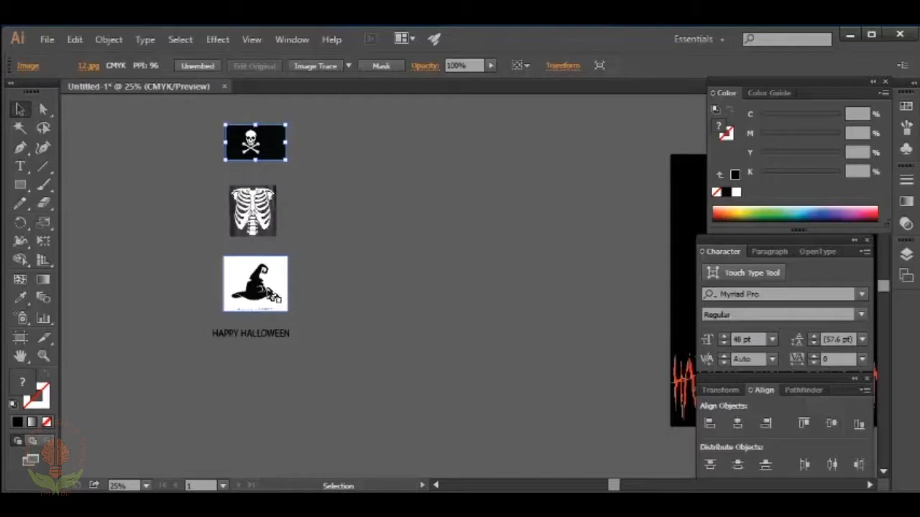
{"action": "left_click", "coordinate": [318, 165]}
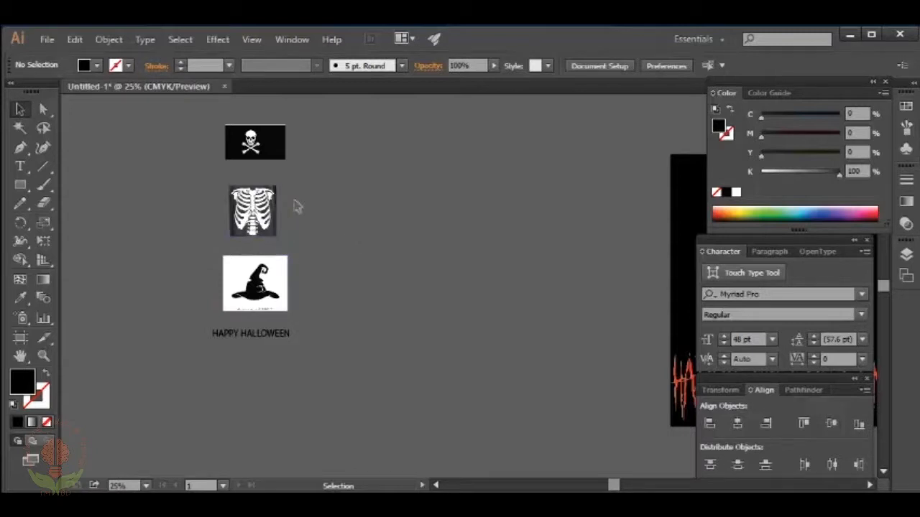
{"action": "left_click", "coordinate": [241, 145]}
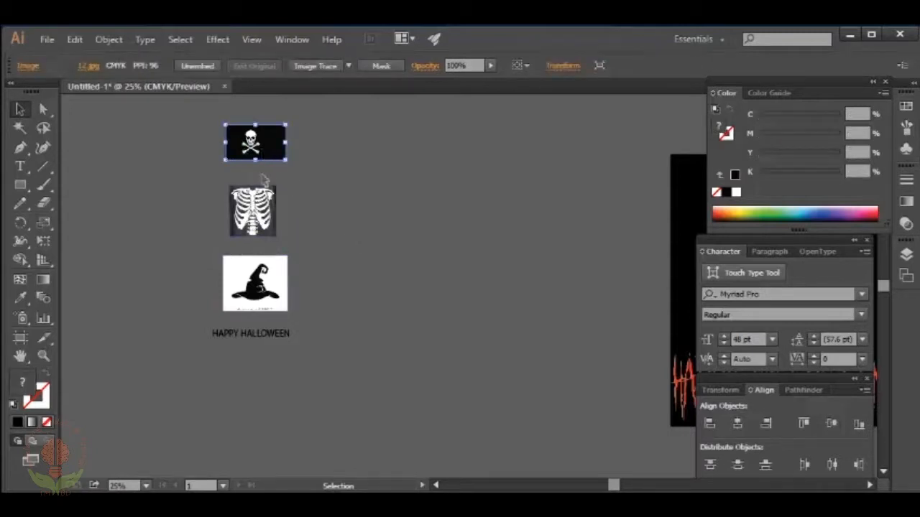
{"action": "left_click", "coordinate": [333, 189]}
{"action": "left_click", "coordinate": [251, 148]}
{"action": "left_click", "coordinate": [316, 65]}
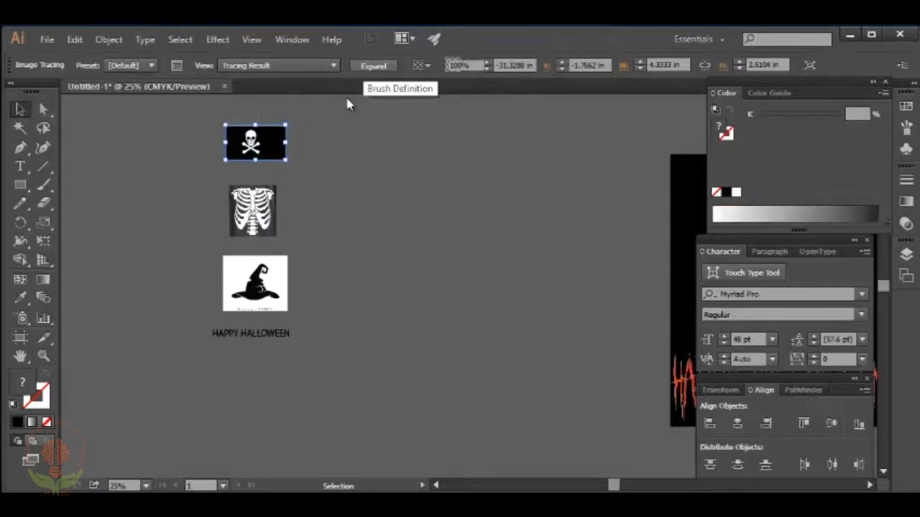
{"action": "left_click", "coordinate": [373, 66]}
{"action": "left_click", "coordinate": [326, 187]}
Convert the ribcage image to vector paths with Image Trace and expand the result
{"action": "left_click", "coordinate": [244, 213]}
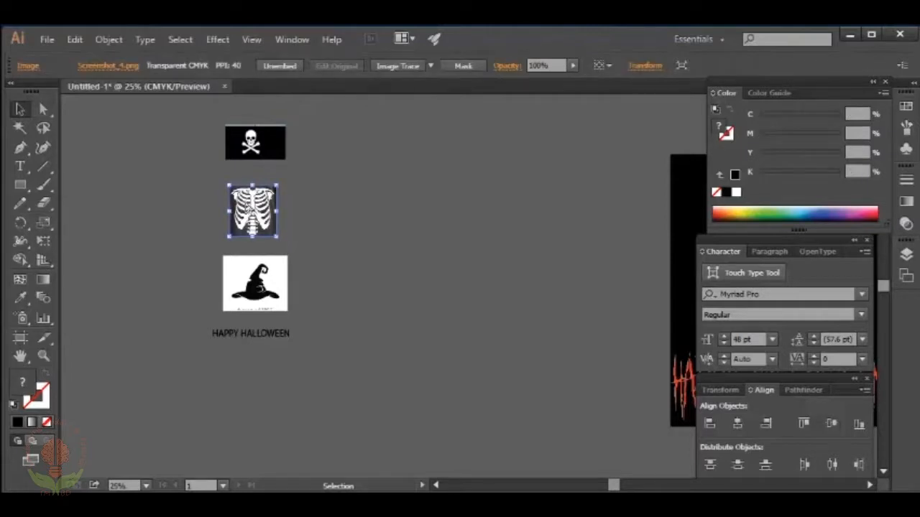
{"action": "left_click", "coordinate": [394, 66]}
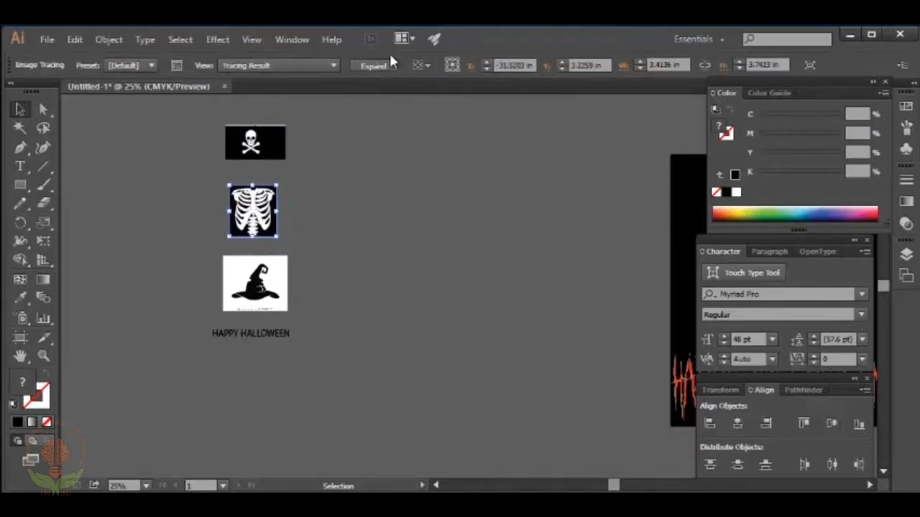
{"action": "left_click", "coordinate": [373, 66]}
Convert the witch hat image to vector paths with Image Trace, expand the result and deselect it
{"action": "left_click", "coordinate": [256, 281]}
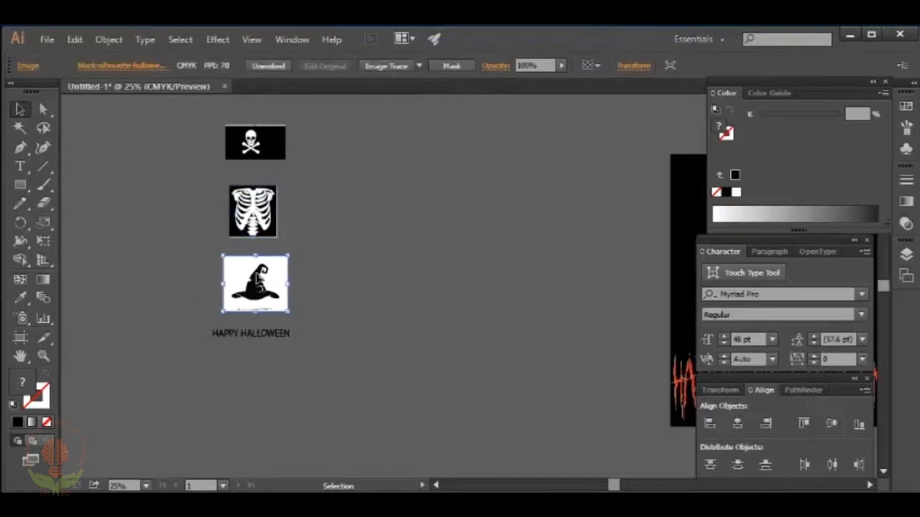
{"action": "left_click", "coordinate": [382, 67]}
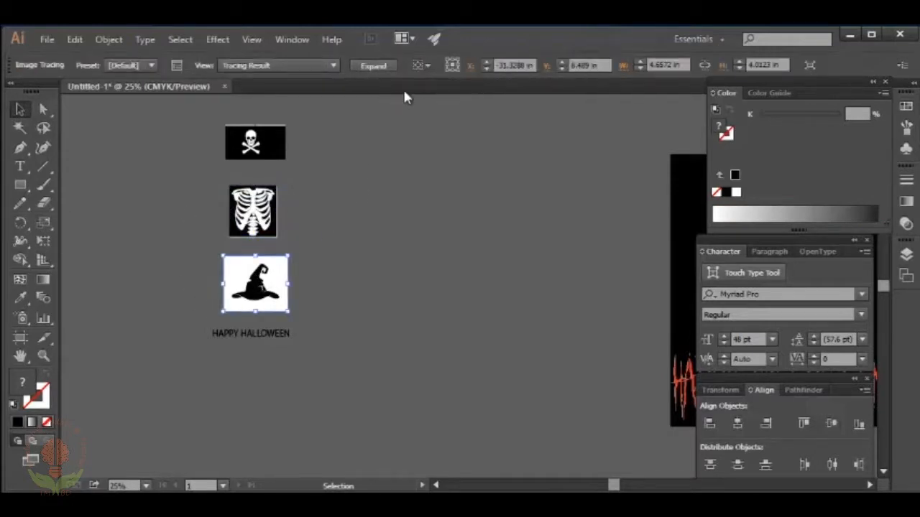
{"action": "left_click", "coordinate": [379, 67]}
{"action": "left_click", "coordinate": [314, 234]}
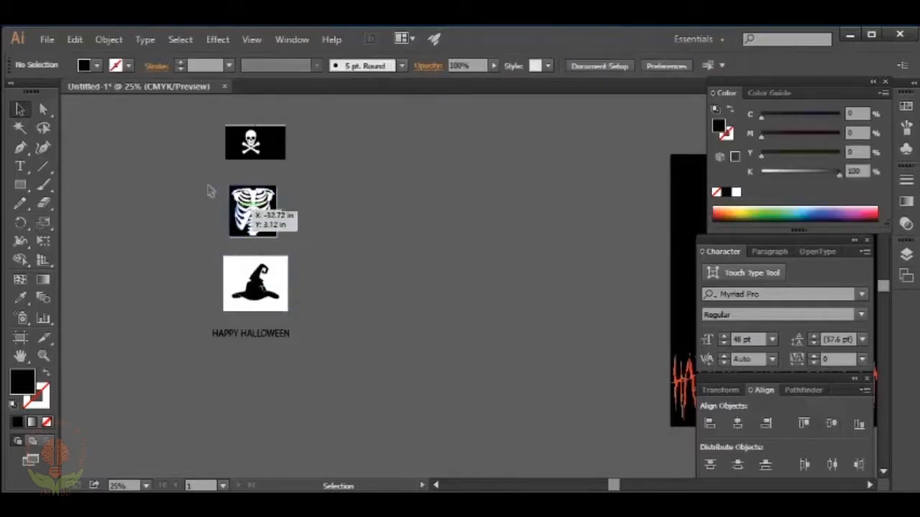
Delete the black background shapes behind the traced skull and the traced ribcage using Direct Selection
{"action": "left_click", "coordinate": [45, 110]}
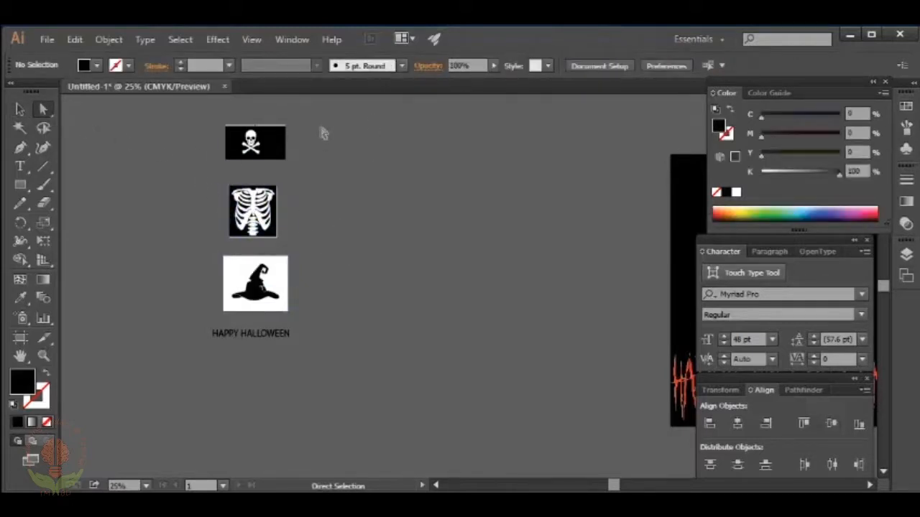
{"action": "left_click_drag", "start_coordinate": [288, 127], "coordinate": [278, 140]}
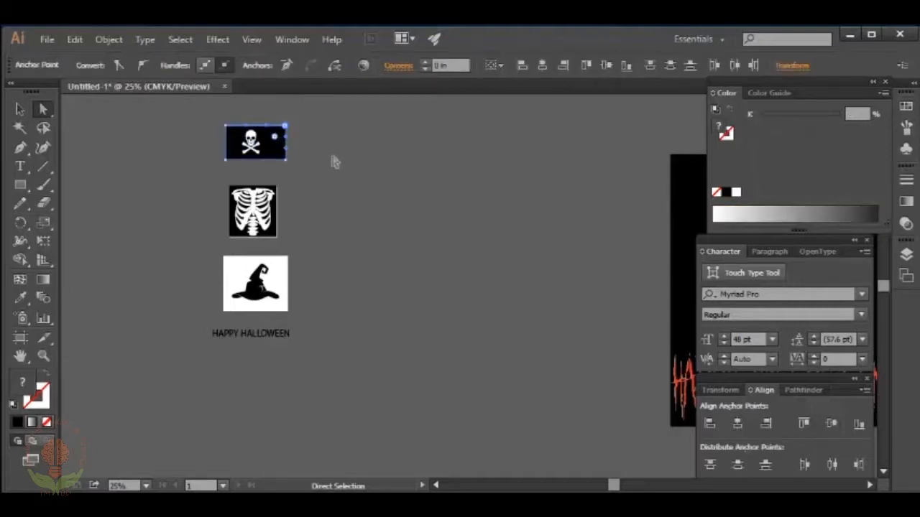
{"action": "key", "text": "Delete"}
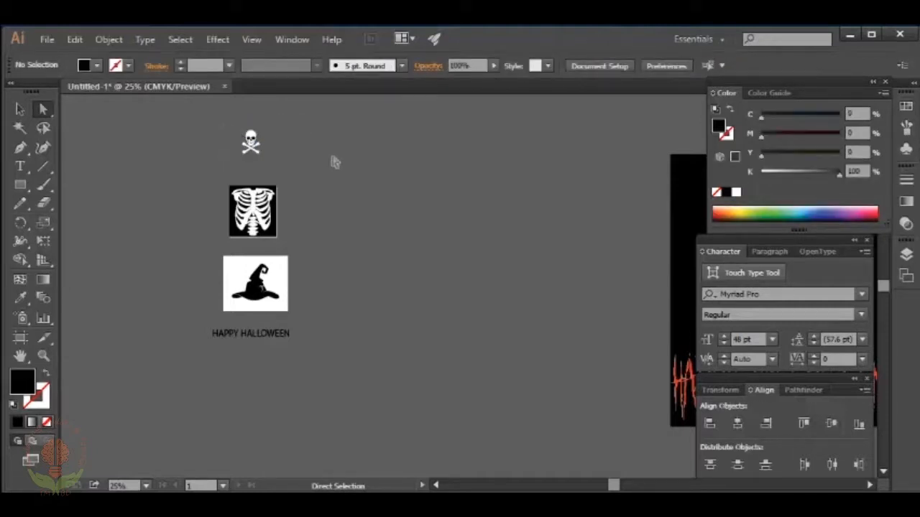
{"action": "left_click", "coordinate": [275, 189]}
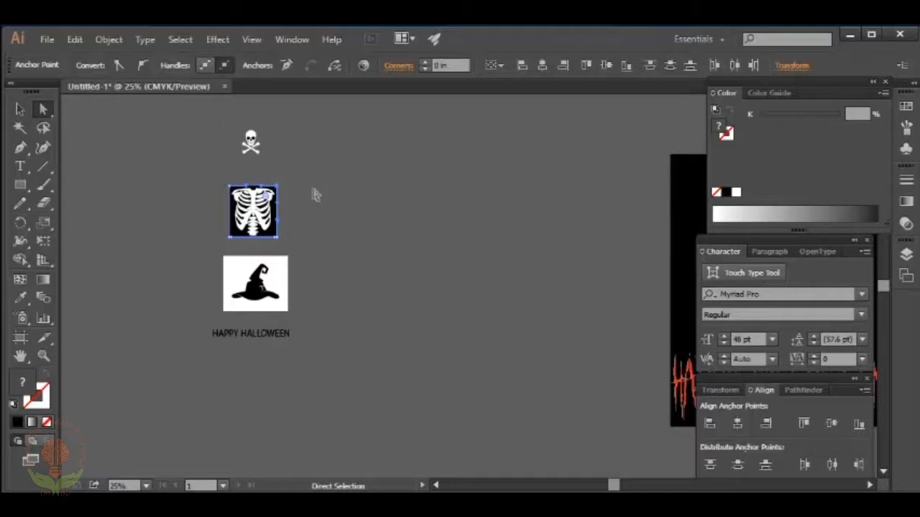
{"action": "key", "text": "Delete"}
Delete the white background shape surrounding the traced witch hat
{"action": "left_click", "coordinate": [285, 258]}
{"action": "left_click", "coordinate": [286, 258]}
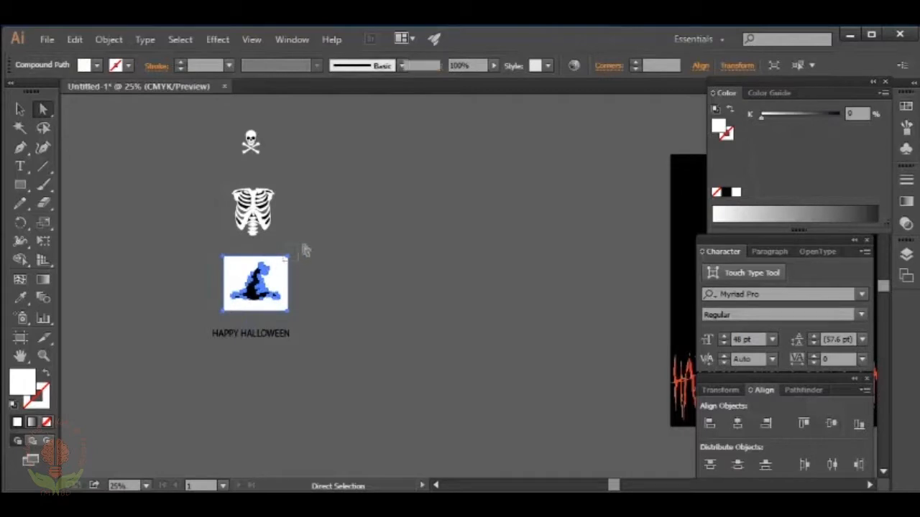
{"action": "key", "text": "Delete"}
{"action": "key", "text": "Delete"}
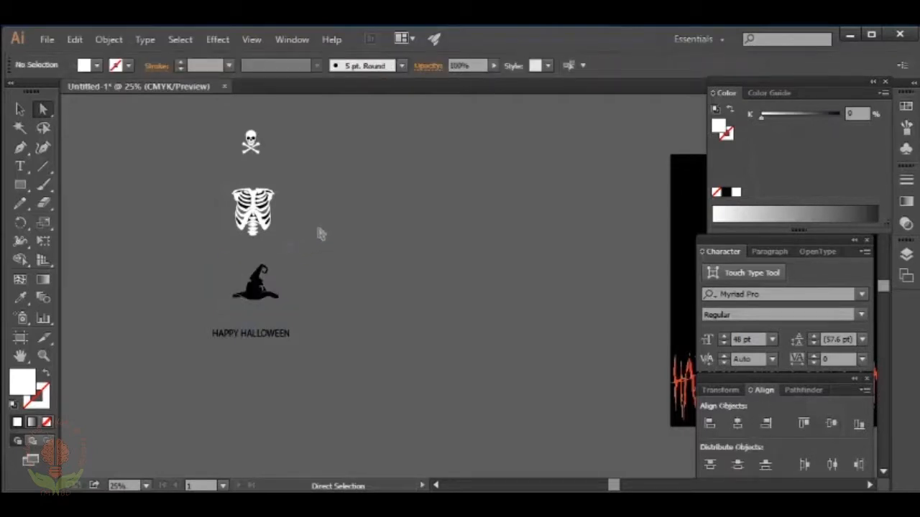
Enlarge the traced witch hat in the empty area between the source artwork and the poster, and ungroup it
{"action": "left_click", "coordinate": [26, 111]}
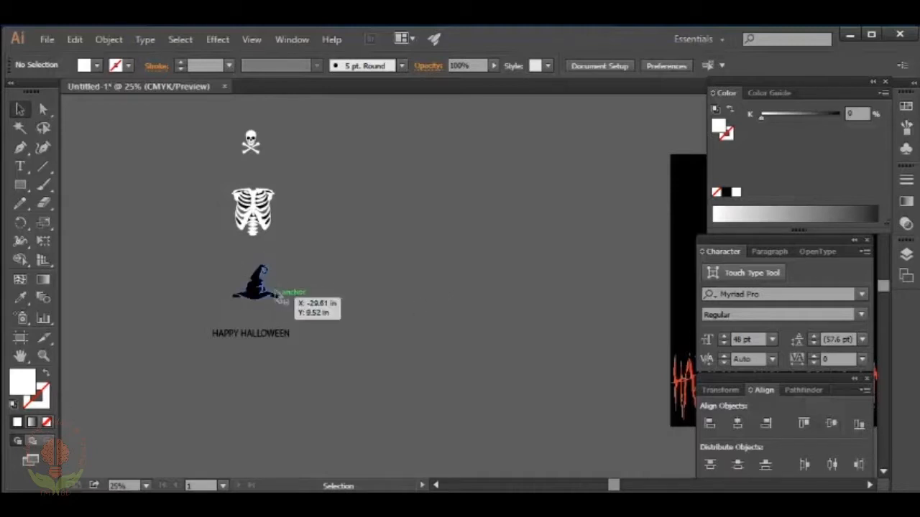
{"action": "left_click", "coordinate": [272, 291]}
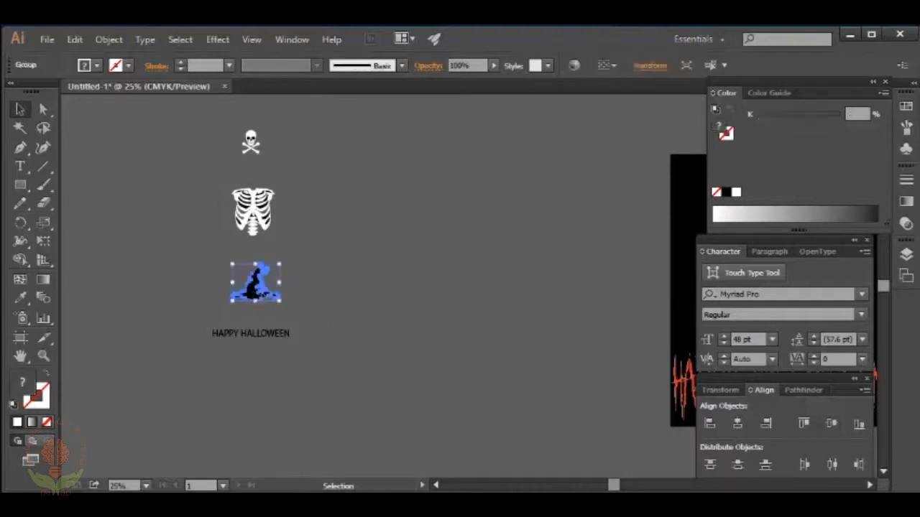
{"action": "left_click_drag", "start_coordinate": [281, 263], "coordinate": [365, 197]}
{"action": "left_click_drag", "start_coordinate": [266, 291], "coordinate": [478, 265]}
{"action": "left_click", "coordinate": [419, 378]}
{"action": "left_click", "coordinate": [374, 327]}
{"action": "left_click", "coordinate": [425, 394]}
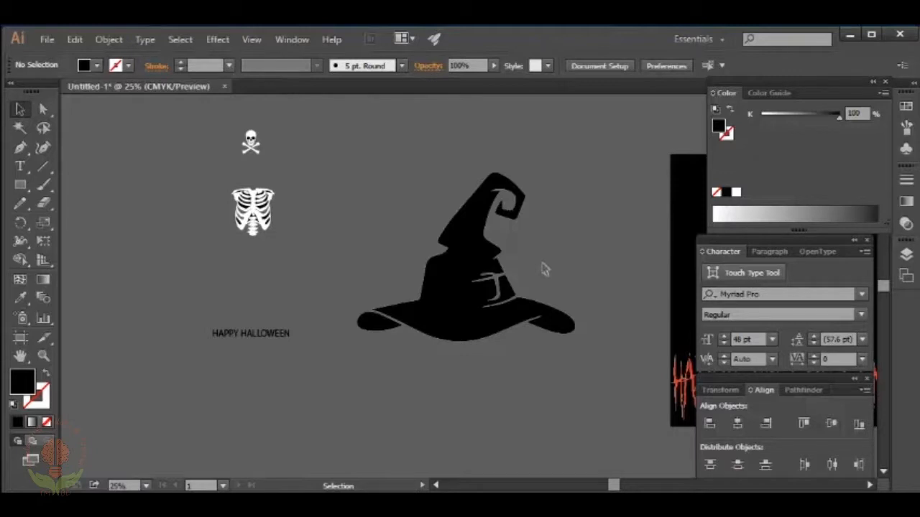
{"action": "left_click", "coordinate": [455, 314]}
{"action": "right_click", "coordinate": [441, 314]}
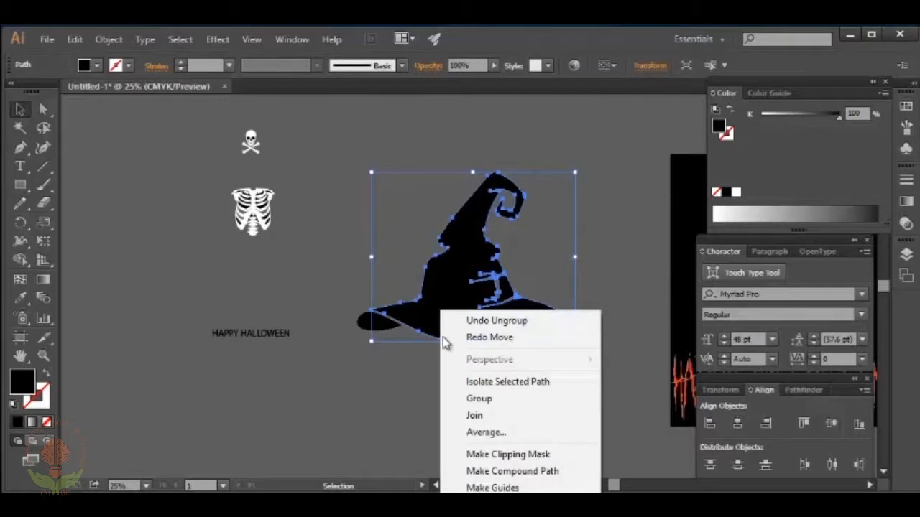
{"action": "left_click", "coordinate": [383, 387]}
{"action": "left_click", "coordinate": [383, 387]}
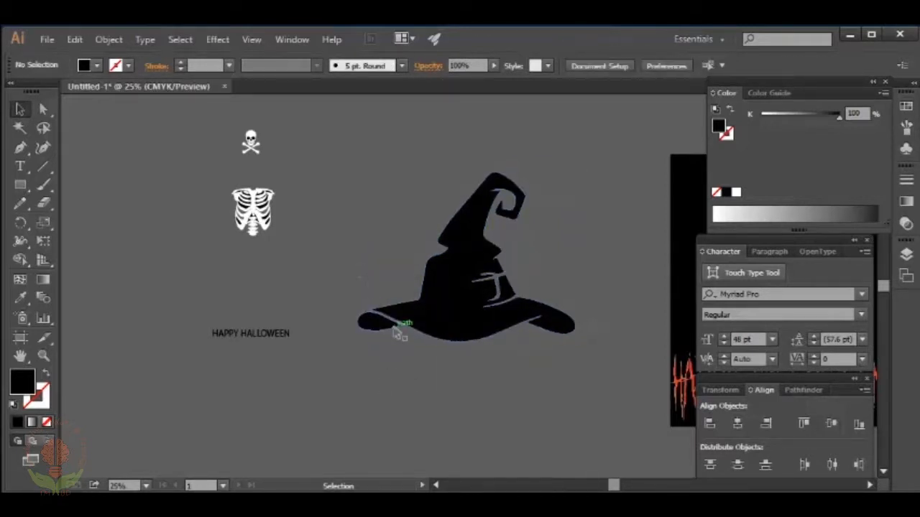
{"action": "left_click", "coordinate": [374, 327]}
{"action": "right_click", "coordinate": [373, 327]}
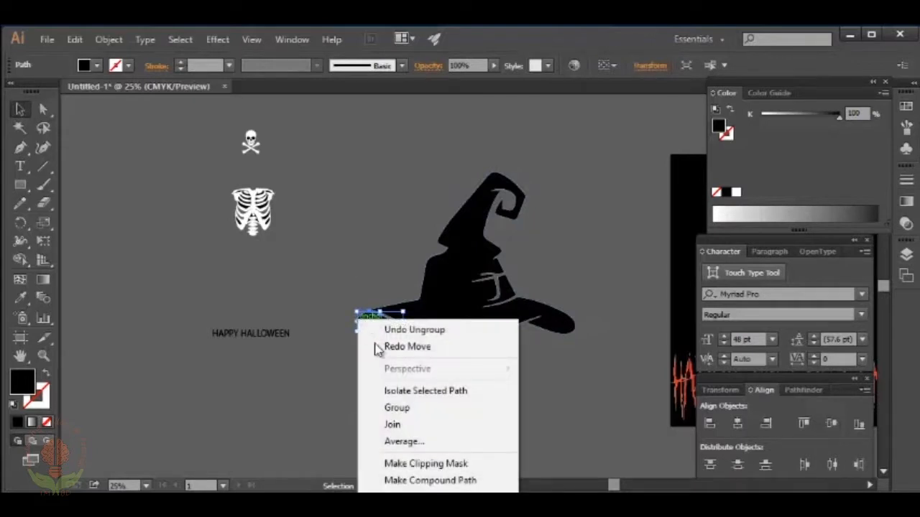
{"action": "left_click", "coordinate": [327, 372]}
{"action": "left_click", "coordinate": [327, 372]}
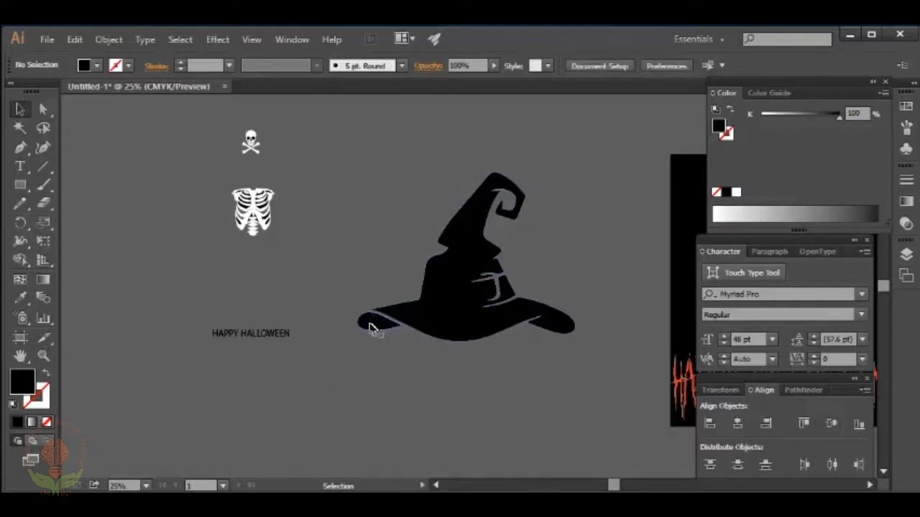
Move all the black hat pieces off the white hat shape and group them
{"action": "left_click", "coordinate": [374, 324]}
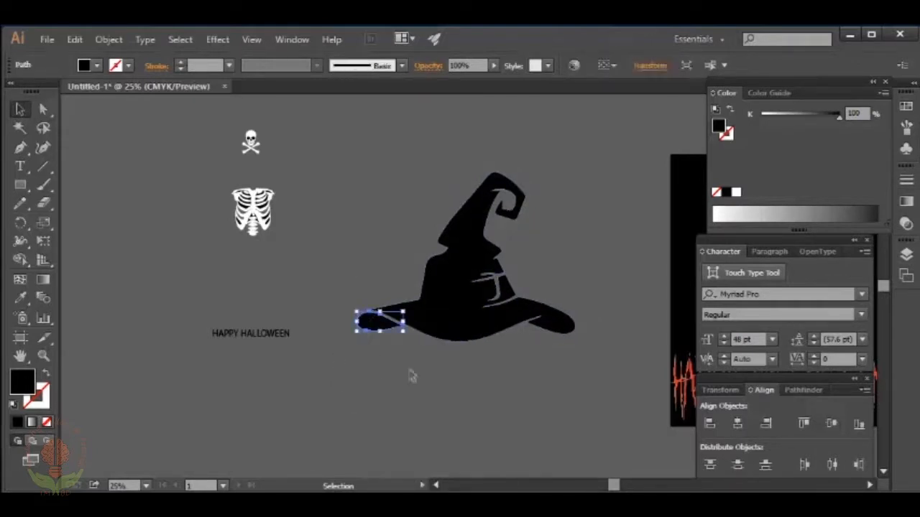
{"action": "left_click", "coordinate": [434, 311], "text": "shift"}
{"action": "left_click_drag", "start_coordinate": [443, 306], "coordinate": [219, 379]}
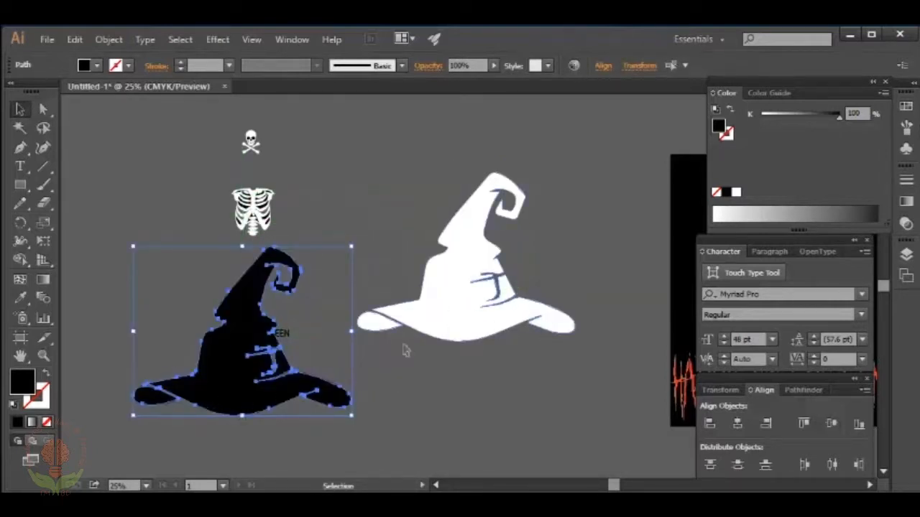
{"action": "right_click", "coordinate": [217, 359]}
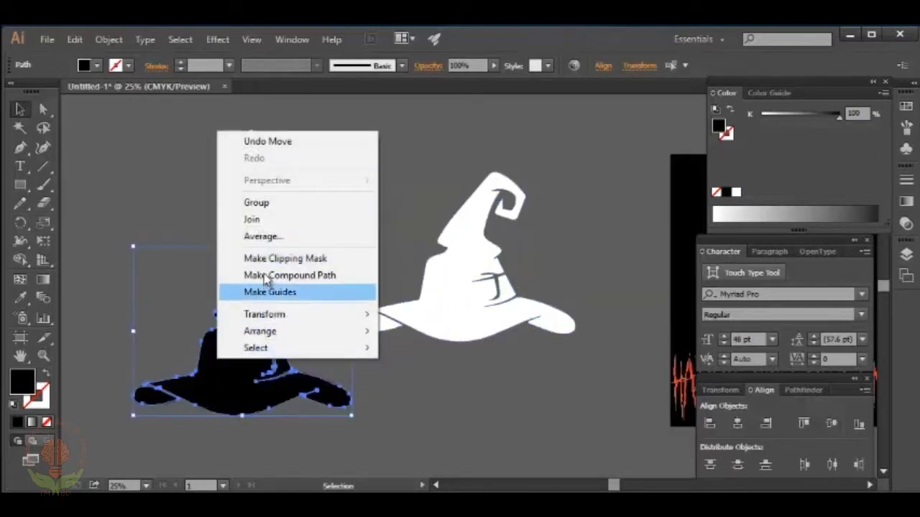
{"action": "left_click", "coordinate": [267, 203]}
{"action": "left_click", "coordinate": [423, 417]}
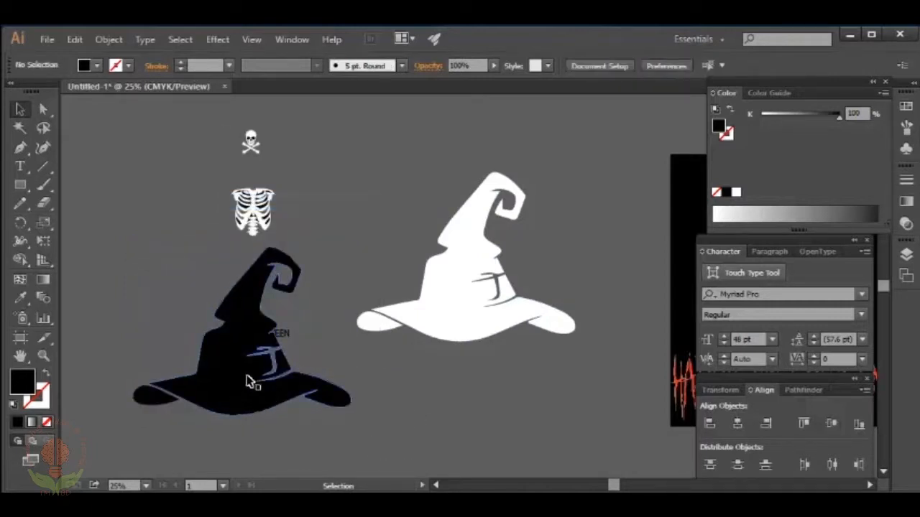
Shrink the black hat group and move it clear of the leftover white hat shape, and delete that white shape
{"action": "left_click", "coordinate": [247, 383]}
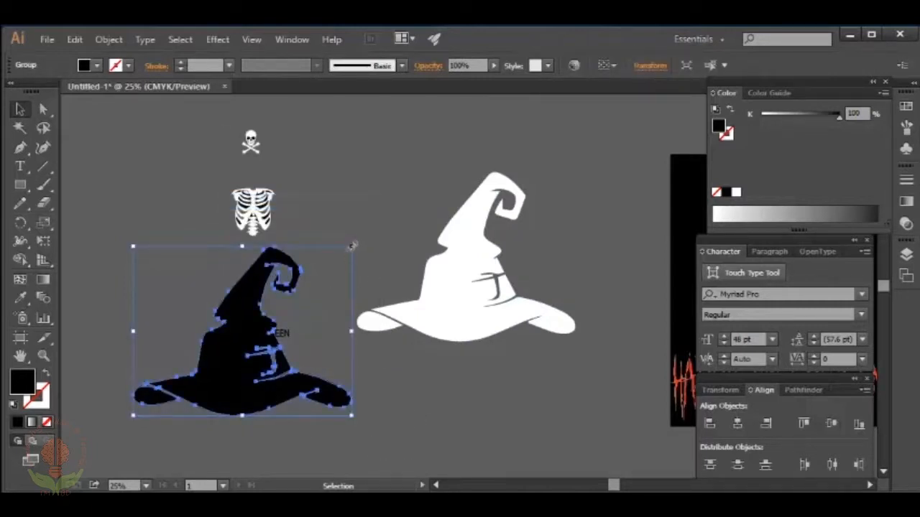
{"action": "left_click_drag", "start_coordinate": [353, 246], "coordinate": [276, 306]}
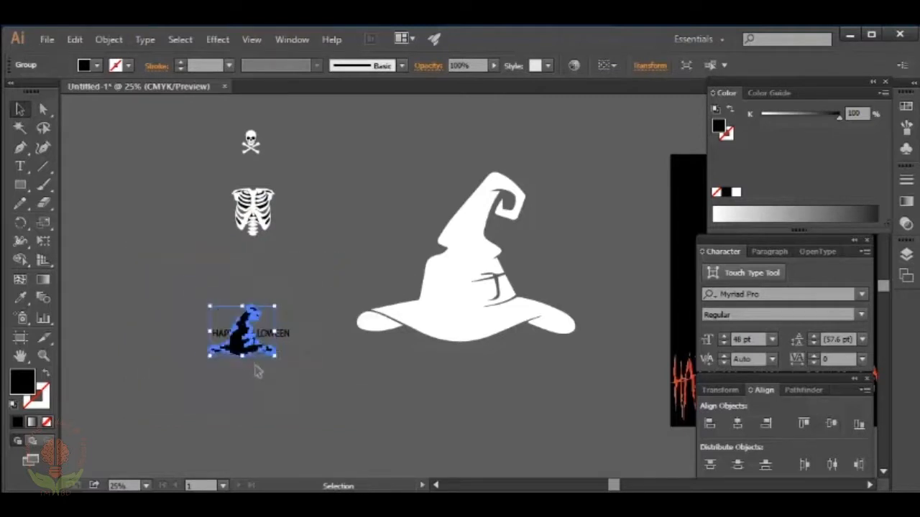
{"action": "left_click_drag", "start_coordinate": [248, 346], "coordinate": [381, 166]}
{"action": "left_click", "coordinate": [424, 318]}
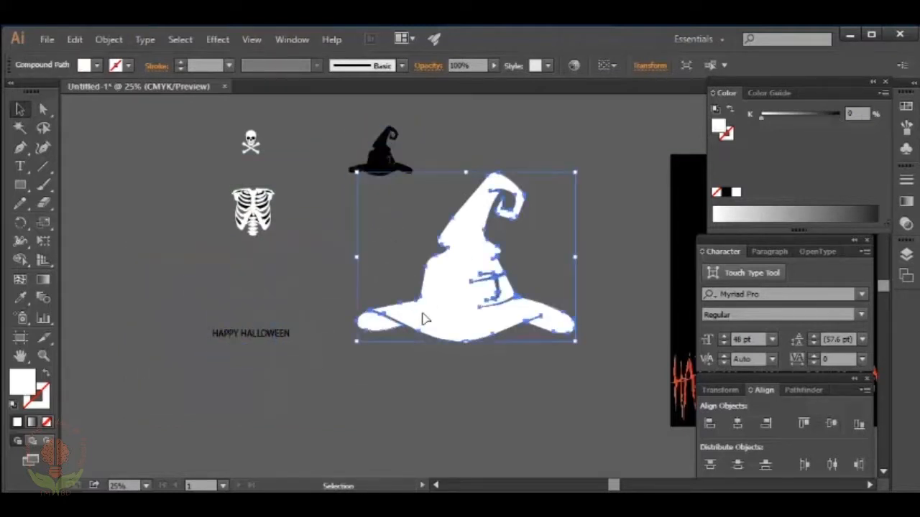
{"action": "key", "text": "Delete"}
Move the traced ribcage into the empty area below the hat and enlarge it
{"action": "left_click_drag", "start_coordinate": [244, 205], "coordinate": [460, 294]}
{"action": "left_click", "coordinate": [468, 354]}
{"action": "left_click", "coordinate": [481, 309]}
{"action": "left_click_drag", "start_coordinate": [490, 325], "coordinate": [565, 408]}
{"action": "left_click", "coordinate": [489, 437]}
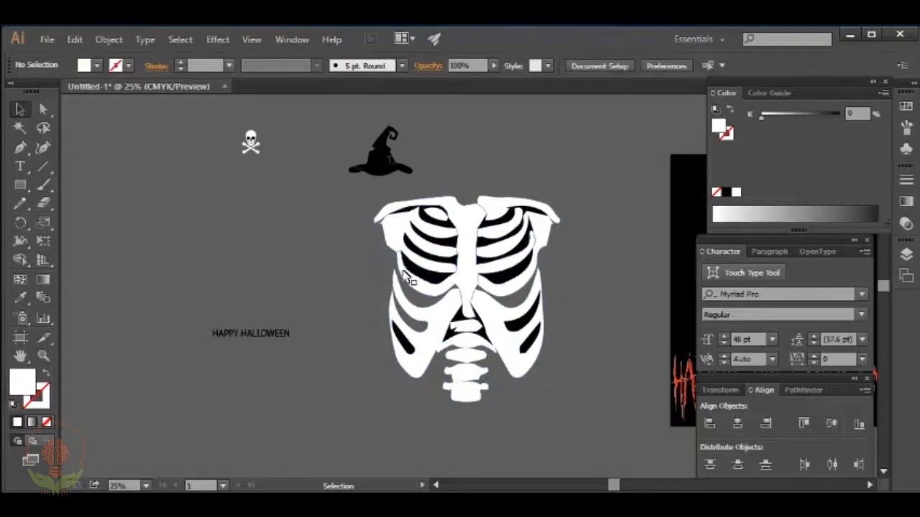
Ungroup the enlarged ribcage and check that its lowest vertebra can be selected separately
{"action": "left_click", "coordinate": [494, 343]}
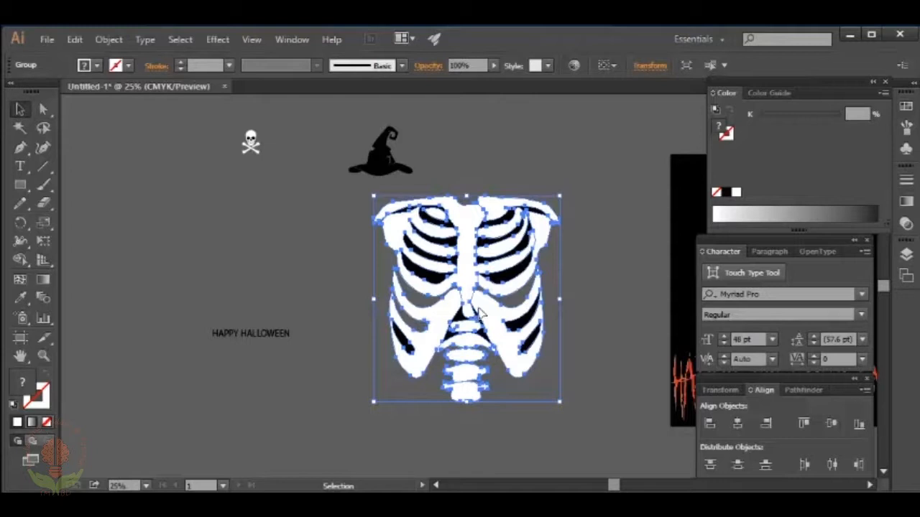
{"action": "right_click", "coordinate": [480, 311]}
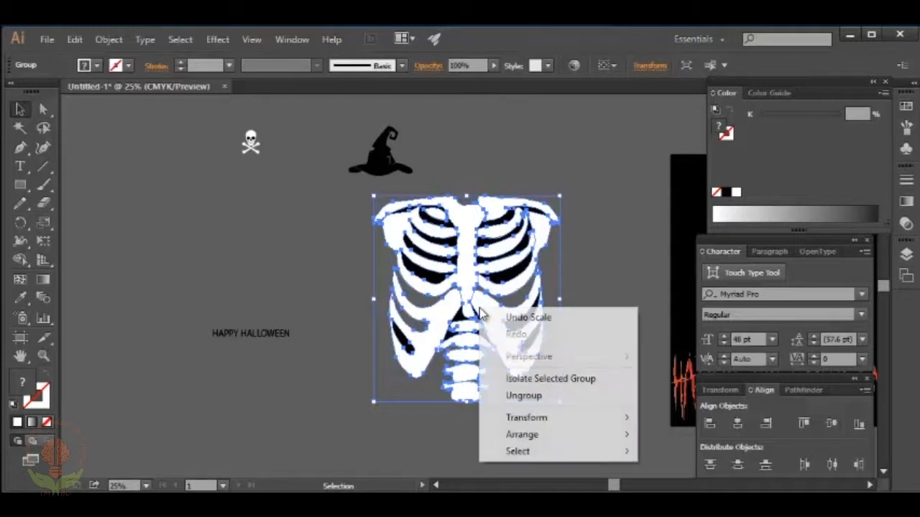
{"action": "left_click", "coordinate": [518, 395]}
{"action": "left_click", "coordinate": [416, 435]}
{"action": "left_click", "coordinate": [464, 397]}
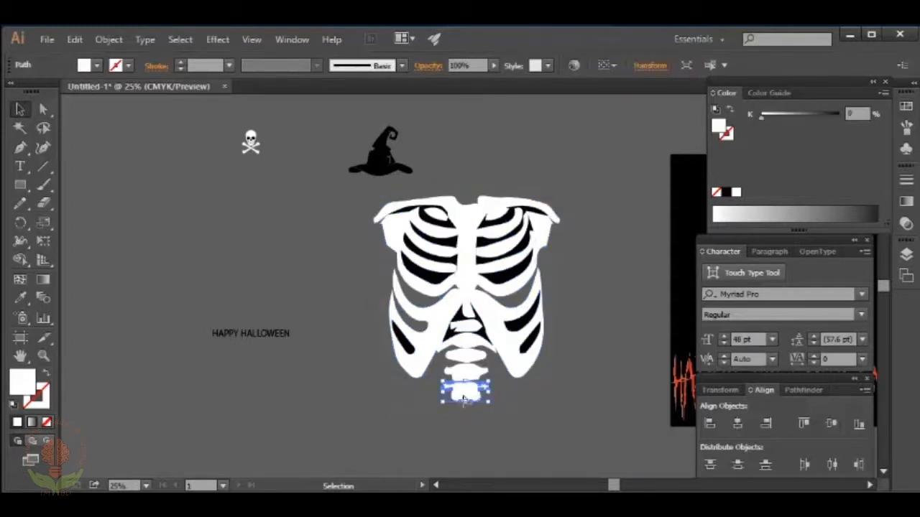
{"action": "left_click", "coordinate": [463, 432]}
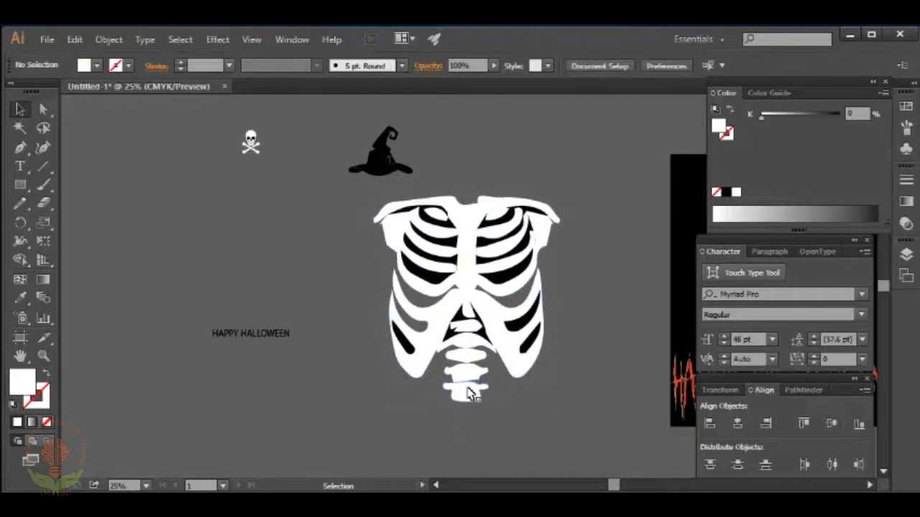
Delete the lowest vertebrae below the enlarged ribcage, including the black shape behind them
{"action": "key", "text": "space"}
{"action": "left_click_drag", "start_coordinate": [448, 378], "coordinate": [271, 394]}
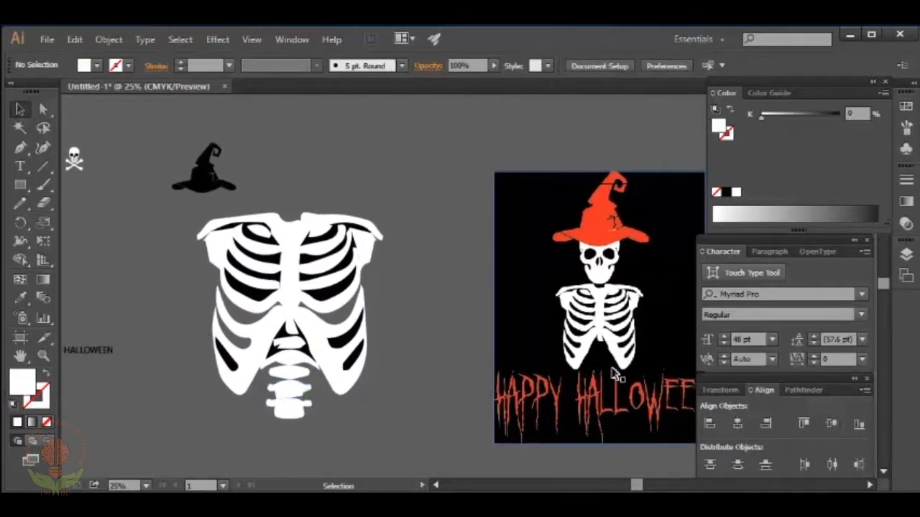
{"action": "left_click_drag", "start_coordinate": [286, 428], "coordinate": [295, 344]}
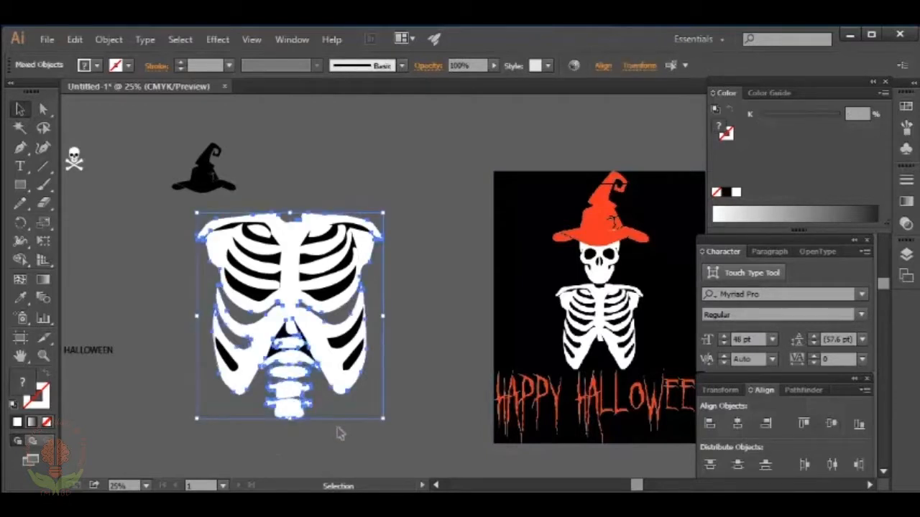
{"action": "left_click", "coordinate": [302, 429]}
{"action": "left_click", "coordinate": [297, 411]}
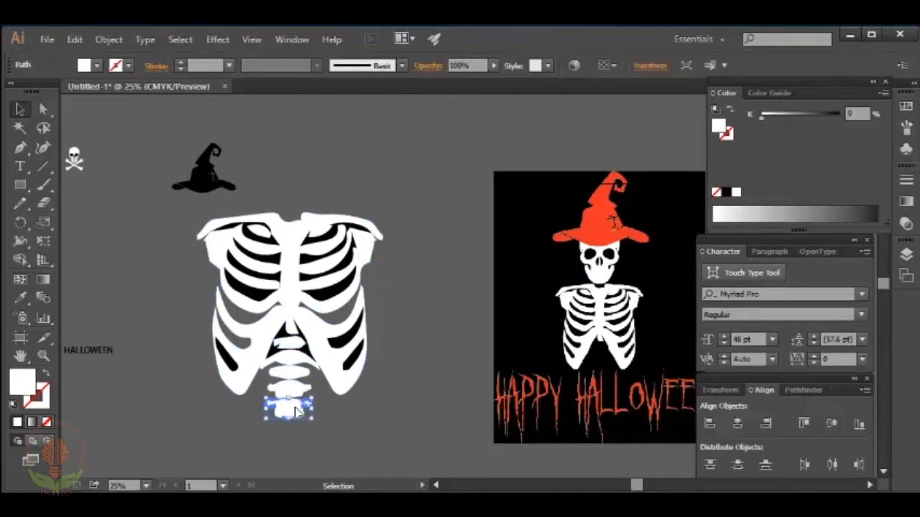
{"action": "key", "text": "Delete"}
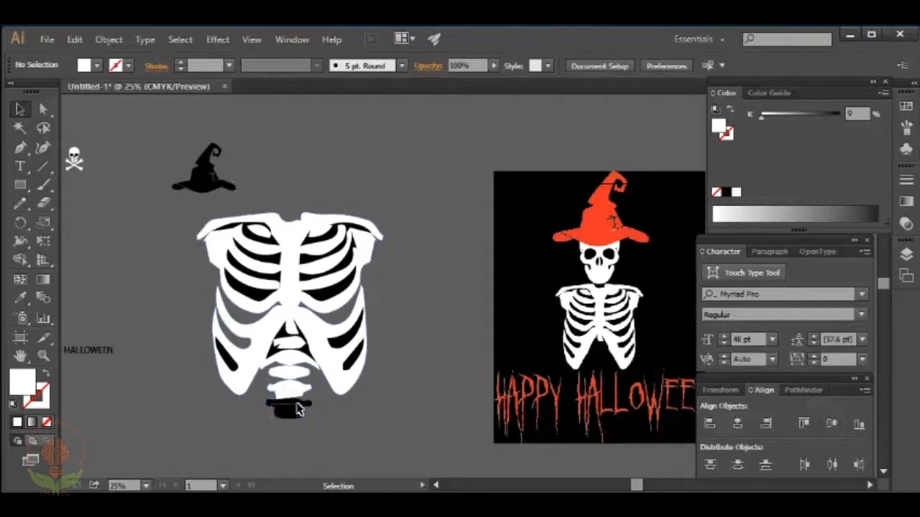
{"action": "left_click", "coordinate": [296, 408]}
{"action": "key", "text": "Delete"}
{"action": "left_click", "coordinate": [287, 394]}
{"action": "key", "text": "Delete"}
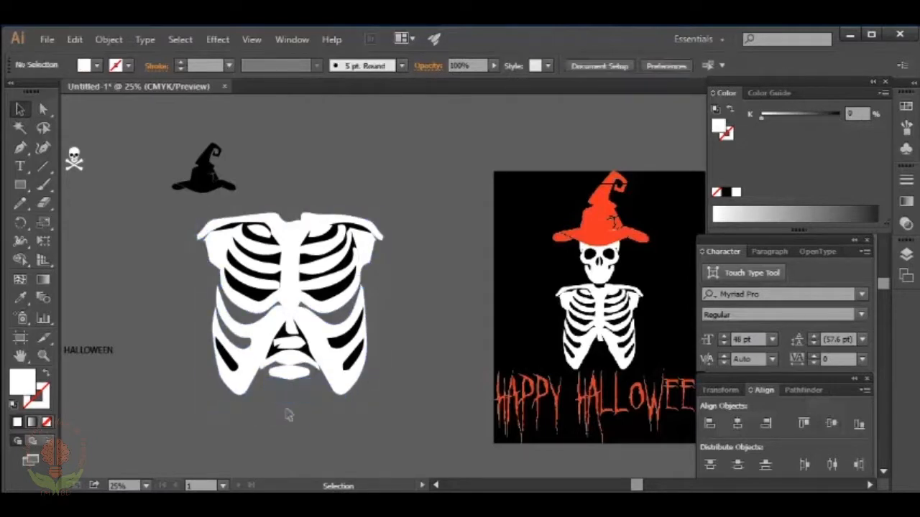
Delete the remaining white vertebrae between the lower ribs
{"action": "left_click", "coordinate": [289, 370]}
{"action": "key", "text": "Delete"}
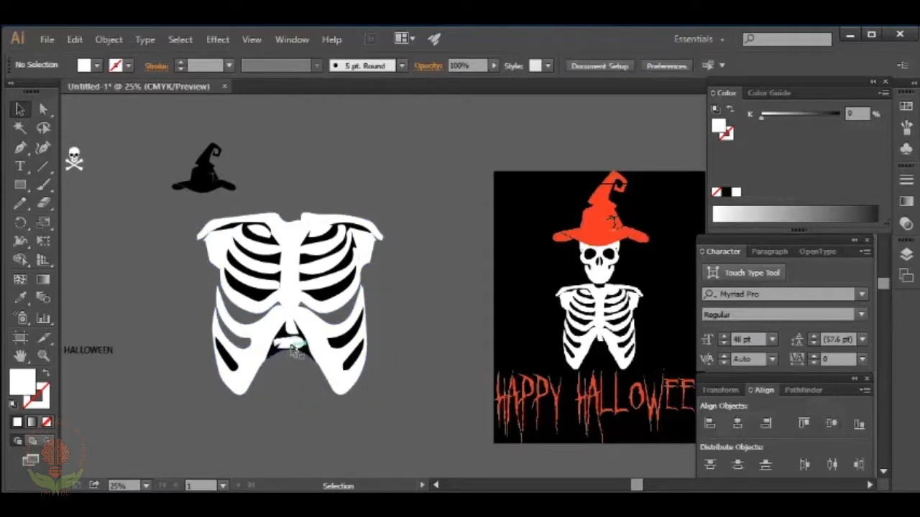
{"action": "left_click", "coordinate": [293, 348]}
{"action": "key", "text": "Delete"}
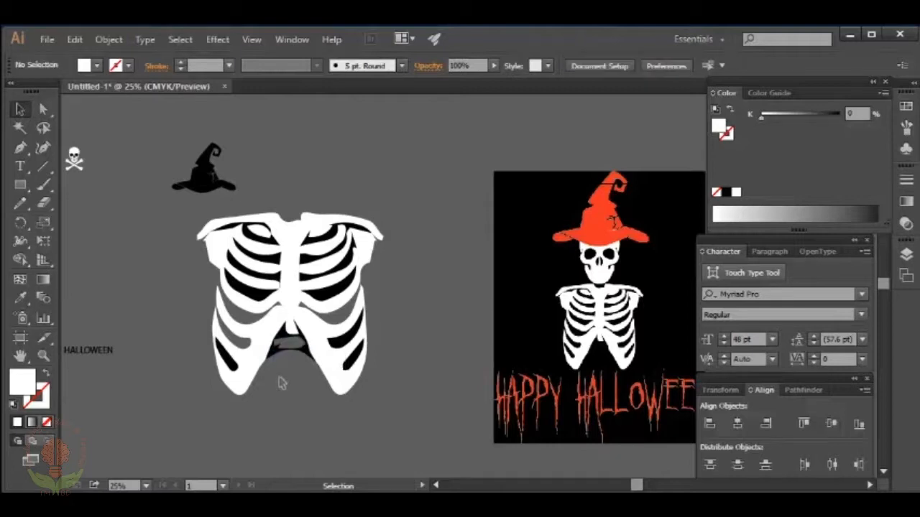
Move all the white ribcage pieces together off the black shapes behind them and group them
{"action": "left_click", "coordinate": [318, 331]}
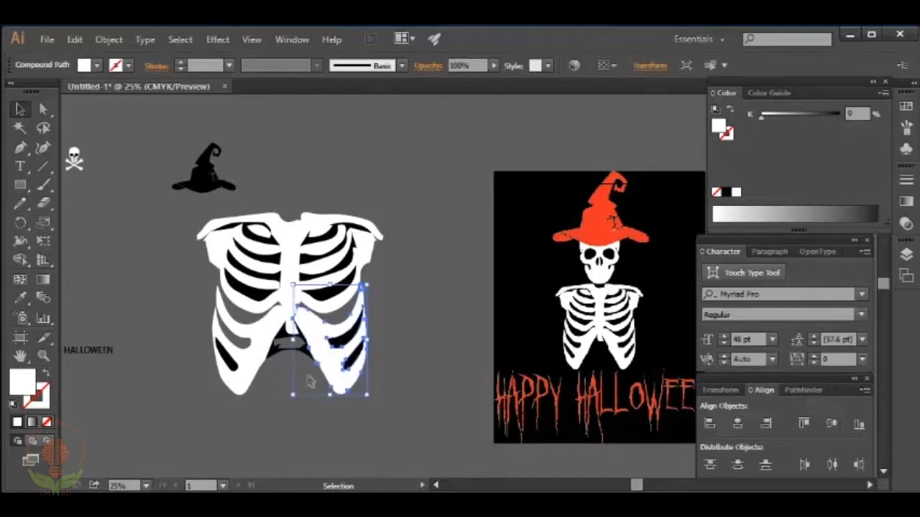
{"action": "left_click", "coordinate": [259, 350], "text": "shift"}
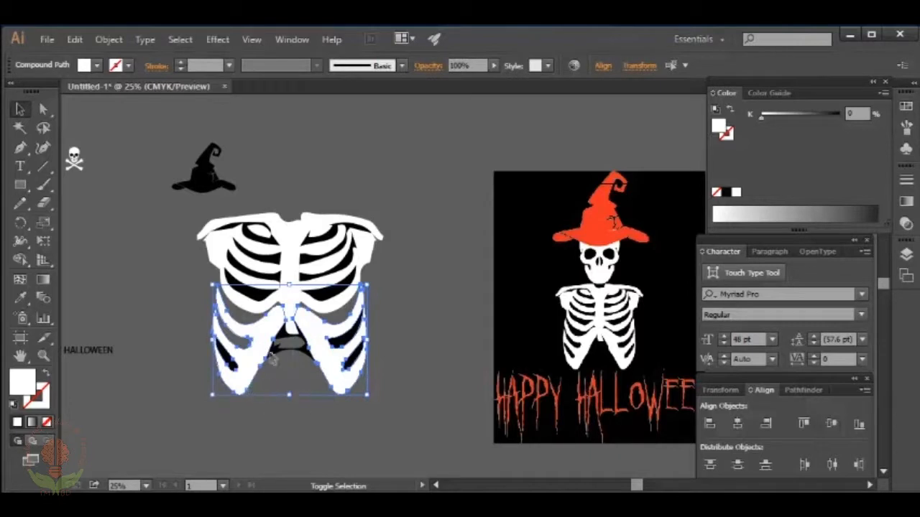
{"action": "left_click", "coordinate": [260, 309], "text": "shift"}
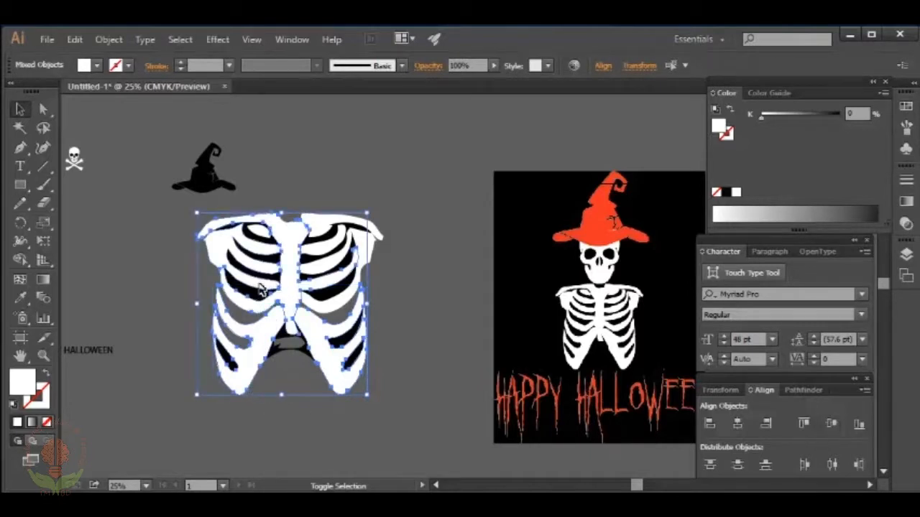
{"action": "left_click", "coordinate": [299, 239], "text": "shift"}
{"action": "left_click", "coordinate": [325, 228], "text": "shift"}
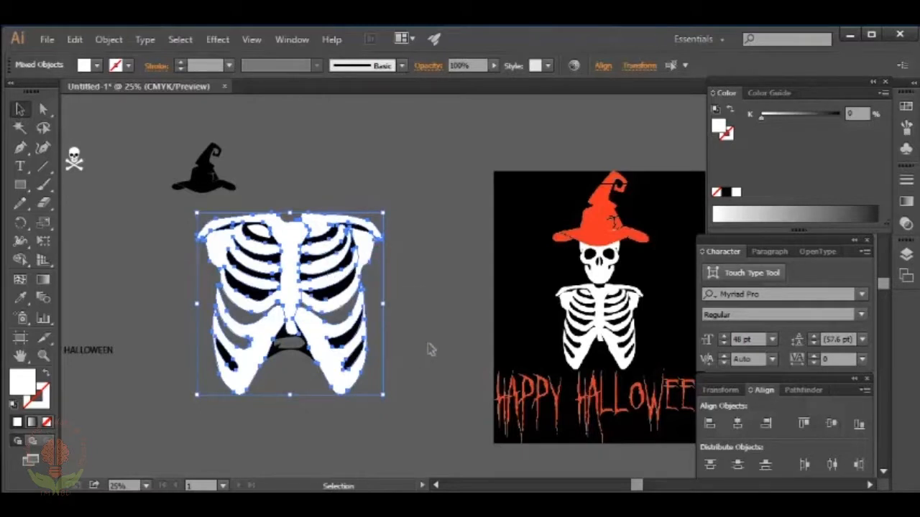
{"action": "left_click_drag", "start_coordinate": [285, 281], "coordinate": [465, 285]}
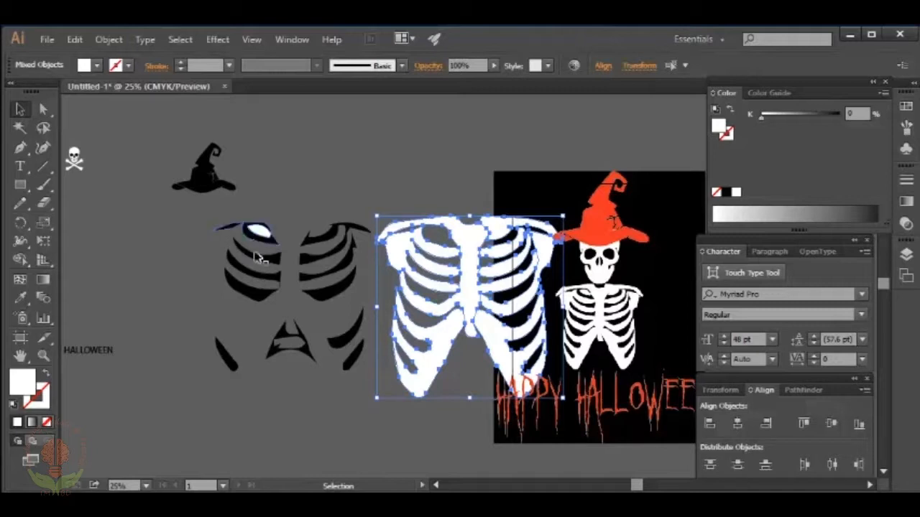
{"action": "key", "text": "ctrl+z"}
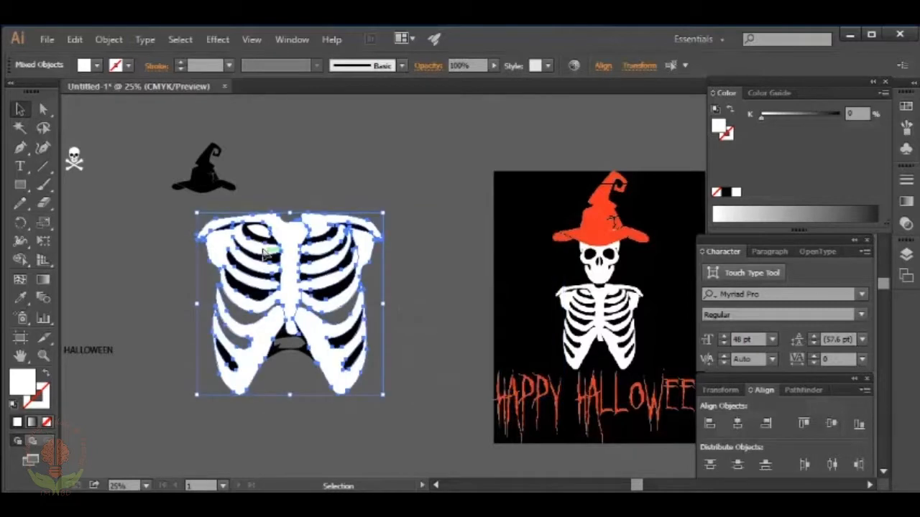
{"action": "left_click_drag", "start_coordinate": [290, 237], "coordinate": [465, 234]}
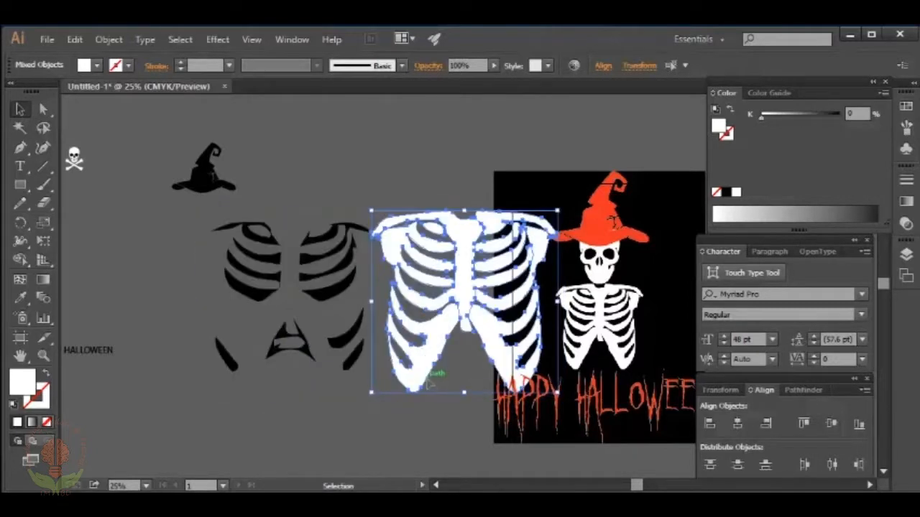
{"action": "right_click", "coordinate": [458, 233]}
{"action": "left_click", "coordinate": [495, 299]}
Delete the leftover black ribcage shapes, and shrink the white ribcage group and place it beside the black hat
{"action": "left_click_drag", "start_coordinate": [206, 216], "coordinate": [362, 390]}
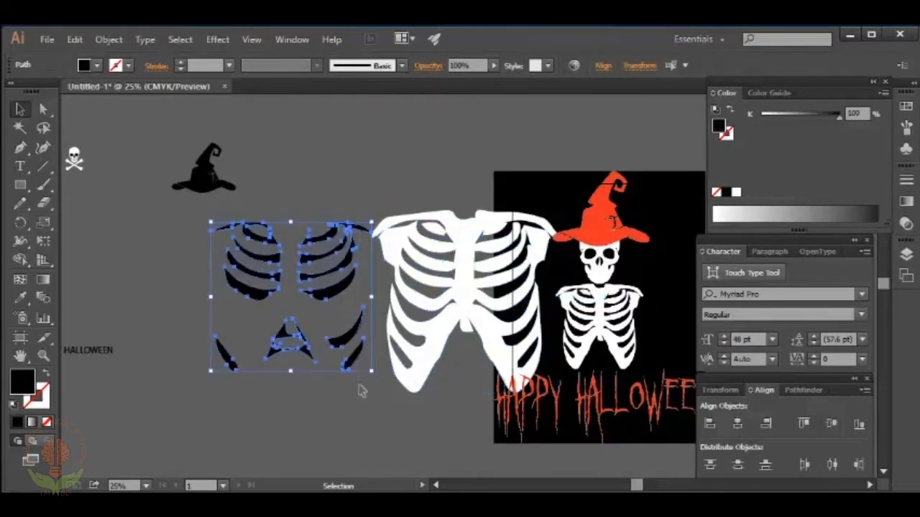
{"action": "key", "text": "Delete"}
{"action": "left_click_drag", "start_coordinate": [510, 256], "coordinate": [308, 255]}
{"action": "left_click_drag", "start_coordinate": [356, 218], "coordinate": [321, 280]}
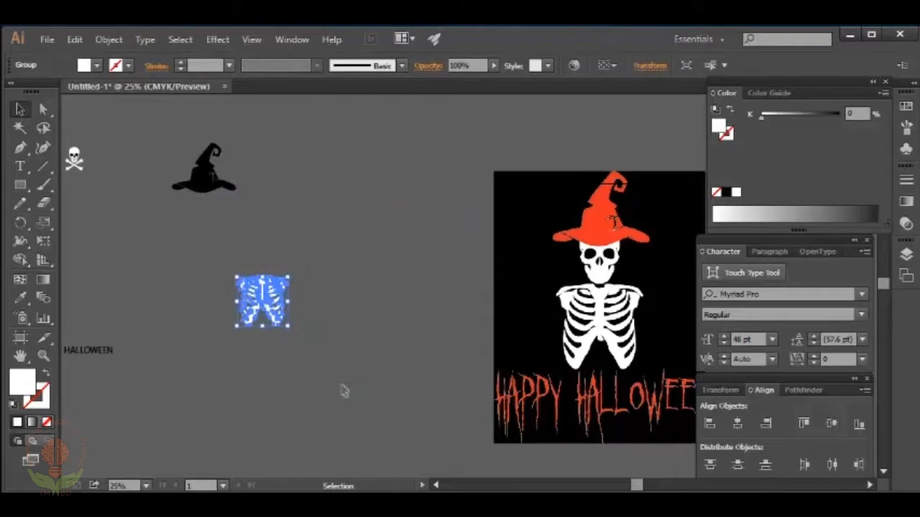
{"action": "left_click", "coordinate": [343, 389]}
{"action": "left_click_drag", "start_coordinate": [265, 304], "coordinate": [291, 175]}
{"action": "left_click", "coordinate": [302, 298]}
Move the skull and crossbones into the empty area below the ribcage, enlarge it and ungroup it
{"action": "left_click_drag", "start_coordinate": [74, 159], "coordinate": [401, 369]}
{"action": "left_click", "coordinate": [325, 318]}
{"action": "left_click", "coordinate": [306, 293]}
{"action": "left_click", "coordinate": [401, 365]}
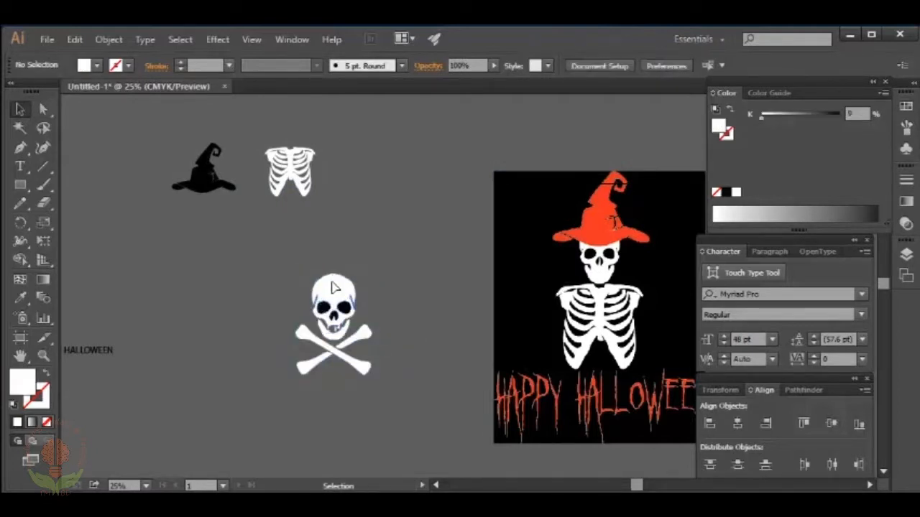
{"action": "right_click", "coordinate": [333, 277]}
{"action": "left_click", "coordinate": [380, 367]}
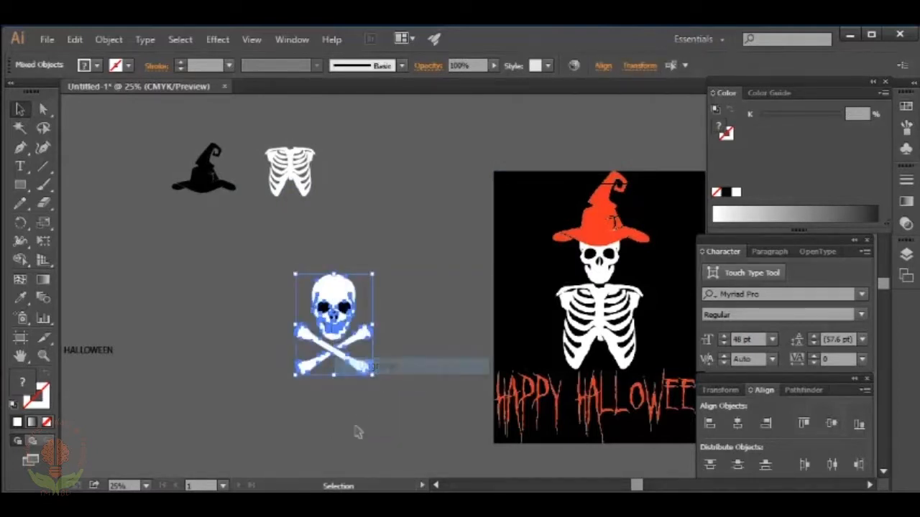
{"action": "left_click", "coordinate": [352, 431]}
Move the white cranium and jaw together away from the crossbones and group them
{"action": "left_click", "coordinate": [333, 291]}
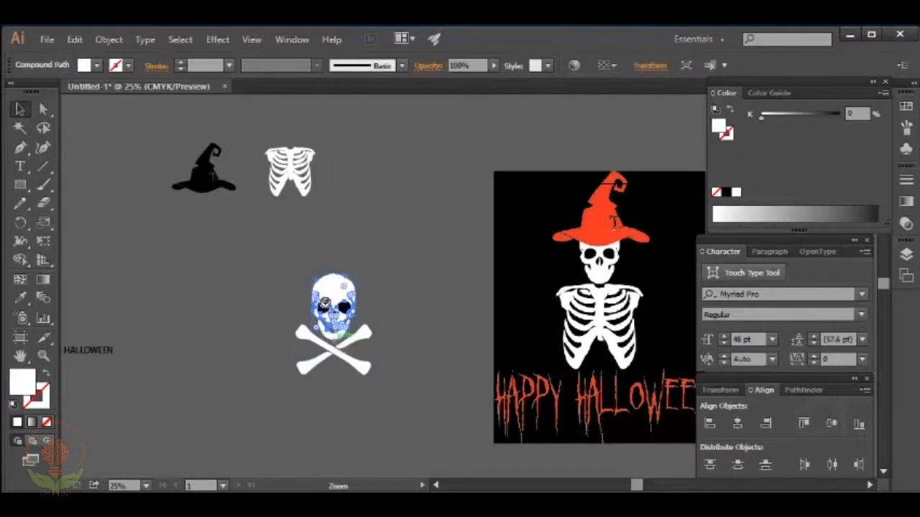
{"action": "left_click_drag", "start_coordinate": [279, 263], "coordinate": [397, 395]}
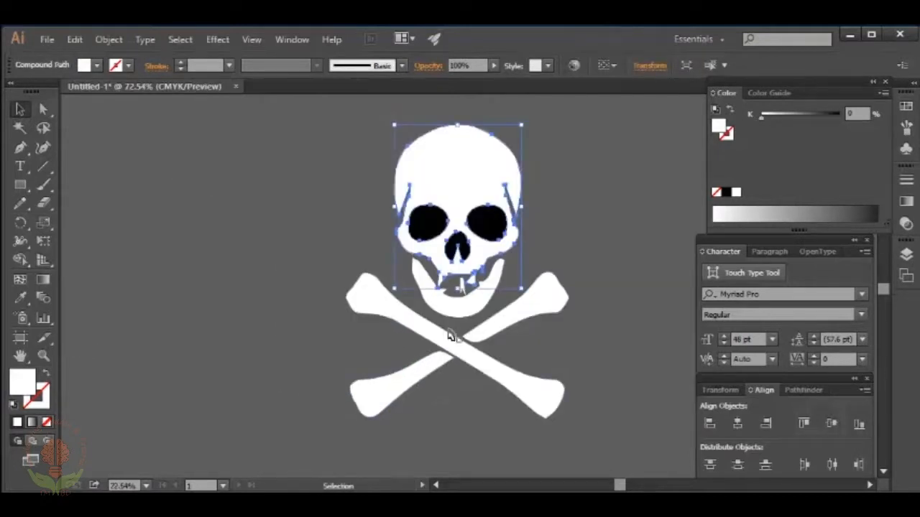
{"action": "left_click", "coordinate": [592, 243]}
{"action": "left_click", "coordinate": [468, 304]}
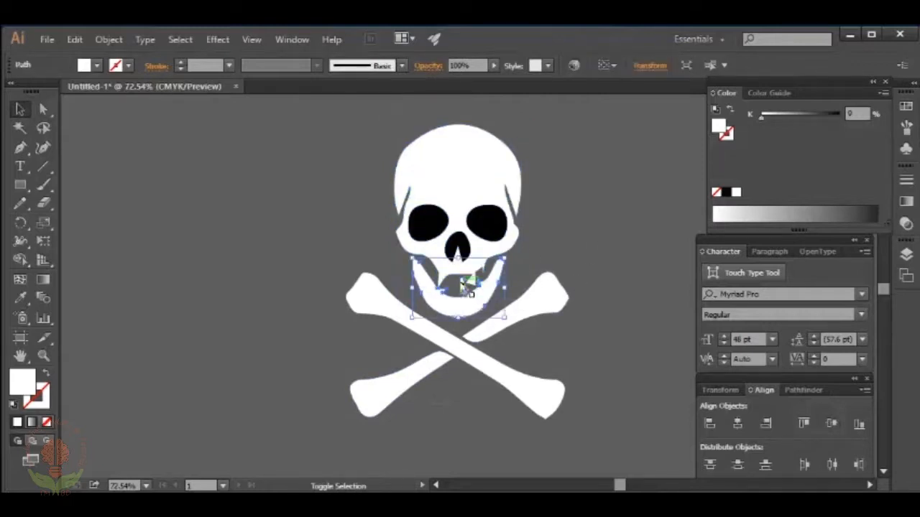
{"action": "left_click", "coordinate": [455, 194], "text": "shift"}
{"action": "left_click_drag", "start_coordinate": [456, 195], "coordinate": [194, 236]}
{"action": "right_click", "coordinate": [194, 250]}
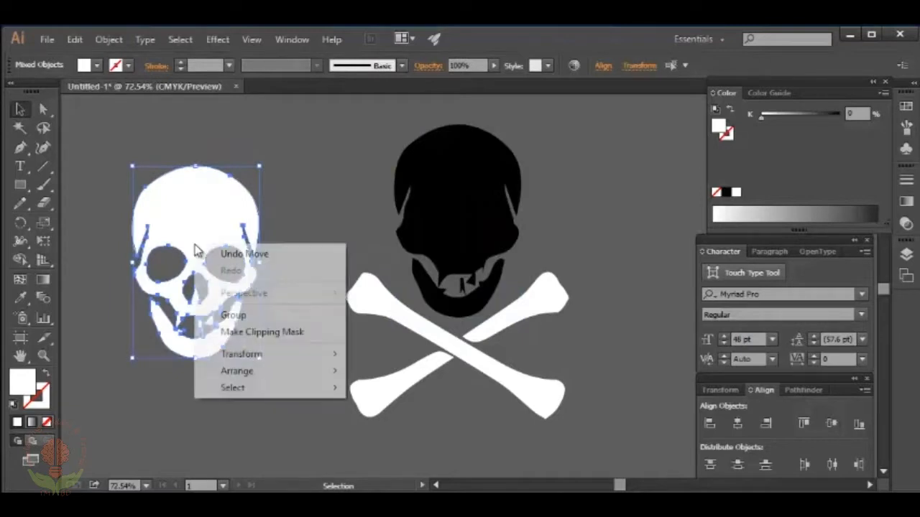
{"action": "left_click", "coordinate": [226, 332]}
Delete the leftover black skull shapes together with the crossbones
{"action": "left_click", "coordinate": [367, 174]}
{"action": "left_click_drag", "start_coordinate": [368, 174], "coordinate": [560, 426]}
{"action": "key", "text": "Delete"}
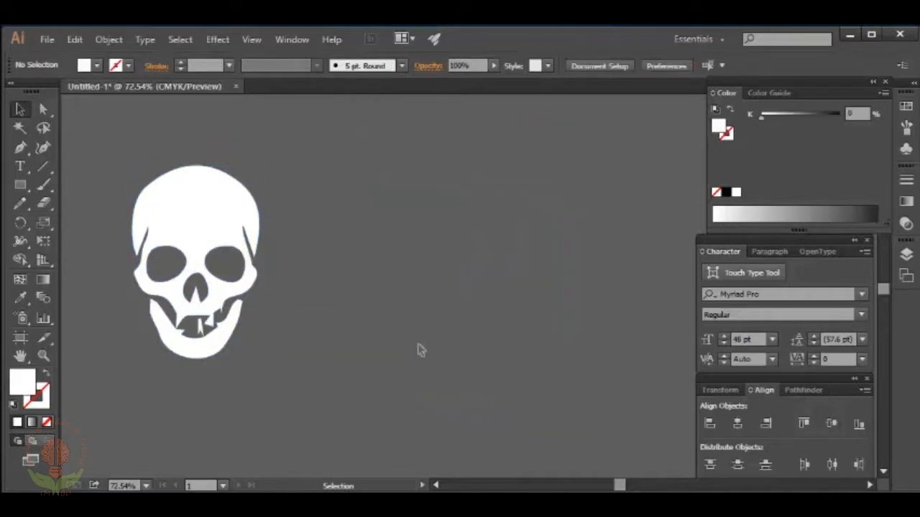
Enlarge the white ribcage and place it in the empty area beside the reference poster
{"action": "key", "text": "ctrl+minus"}
{"action": "key", "text": "ctrl+minus"}
{"action": "key", "text": "ctrl+minus"}
{"action": "key", "text": "ctrl+minus"}
{"action": "key", "text": "ctrl+minus"}
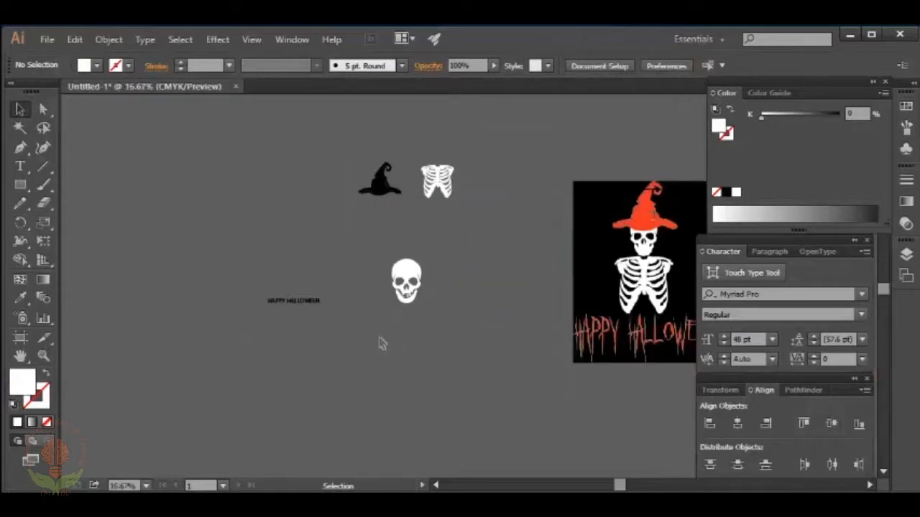
{"action": "left_click_drag", "start_coordinate": [421, 349], "coordinate": [297, 335]}
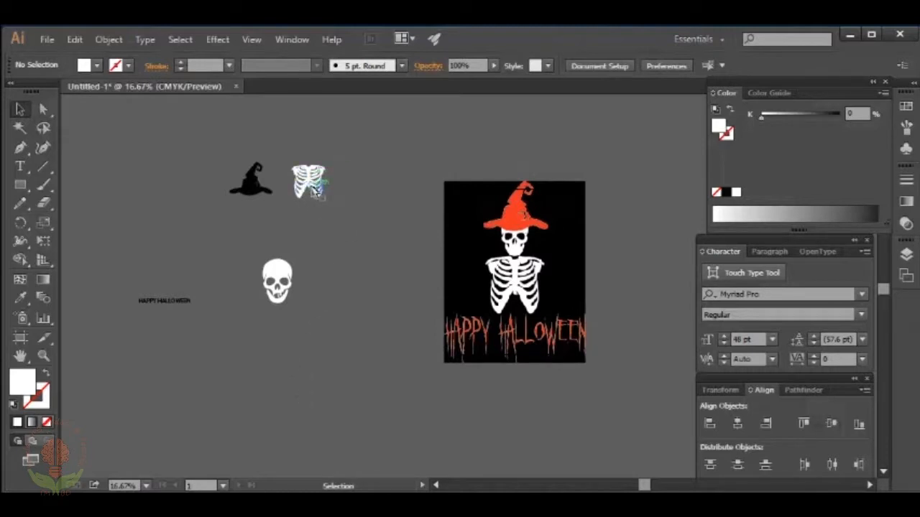
{"action": "left_click", "coordinate": [312, 186]}
{"action": "left_click", "coordinate": [330, 245]}
{"action": "left_click_drag", "start_coordinate": [317, 184], "coordinate": [447, 371]}
{"action": "left_click_drag", "start_coordinate": [390, 291], "coordinate": [359, 319]}
Enlarge the white skull and place it centred just above the ribcage
{"action": "left_click_drag", "start_coordinate": [277, 282], "coordinate": [388, 215]}
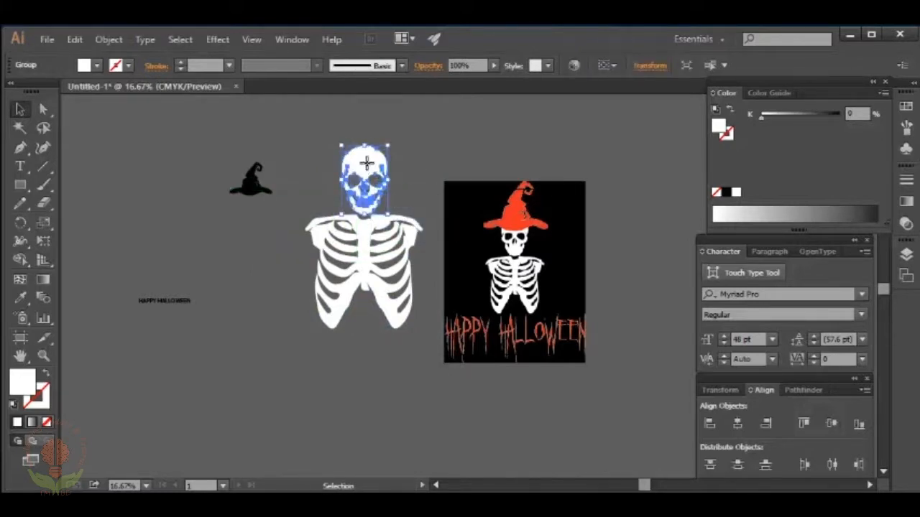
{"action": "left_click_drag", "start_coordinate": [367, 163], "coordinate": [368, 164]}
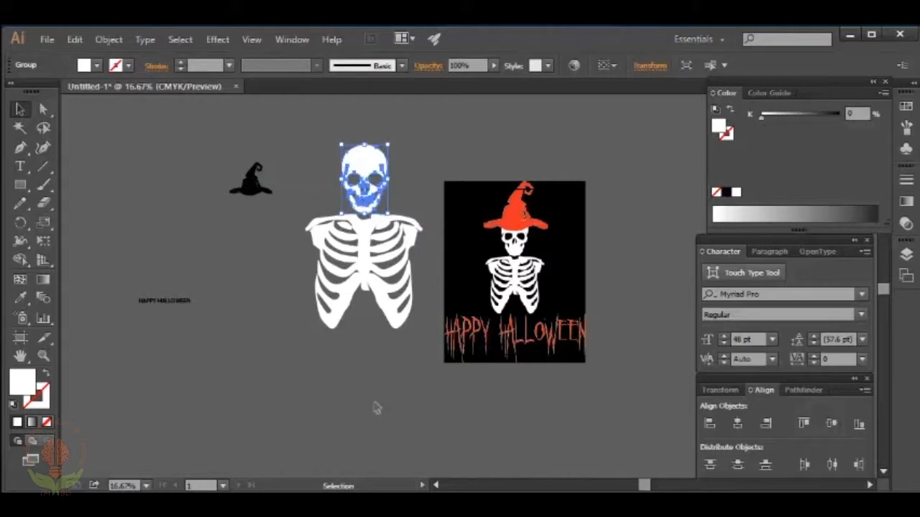
{"action": "left_click", "coordinate": [382, 428]}
{"action": "left_click", "coordinate": [365, 167]}
Recolour the black hat with the orange-red sampled from the reference poster's hat using the Eyedropper
{"action": "left_click", "coordinate": [246, 185]}
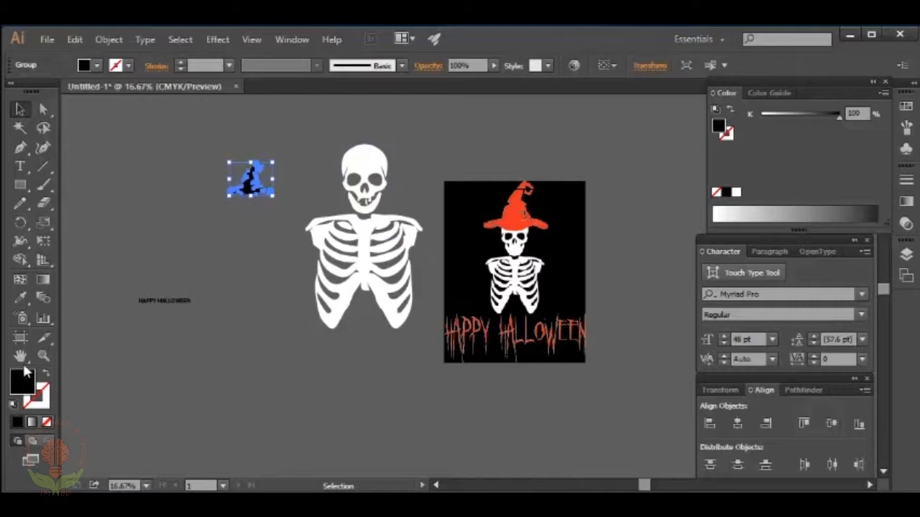
{"action": "left_click", "coordinate": [20, 297]}
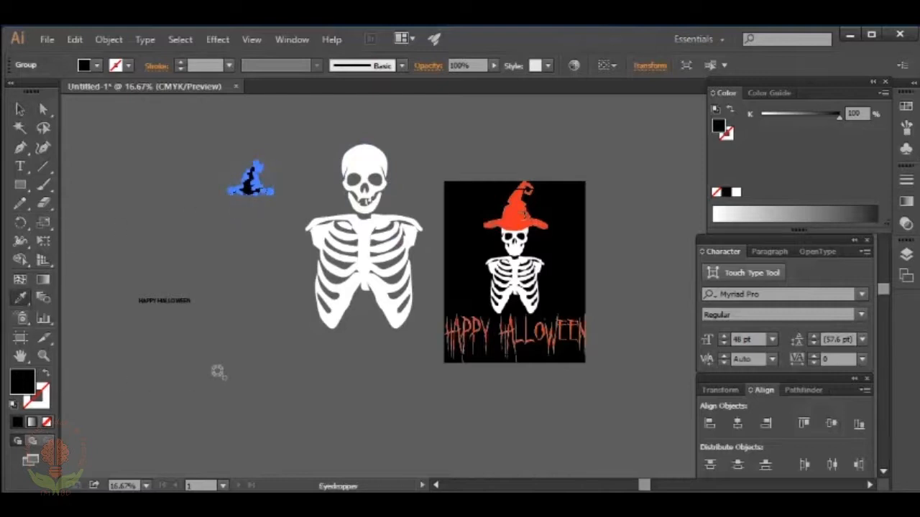
{"action": "left_click", "coordinate": [509, 220]}
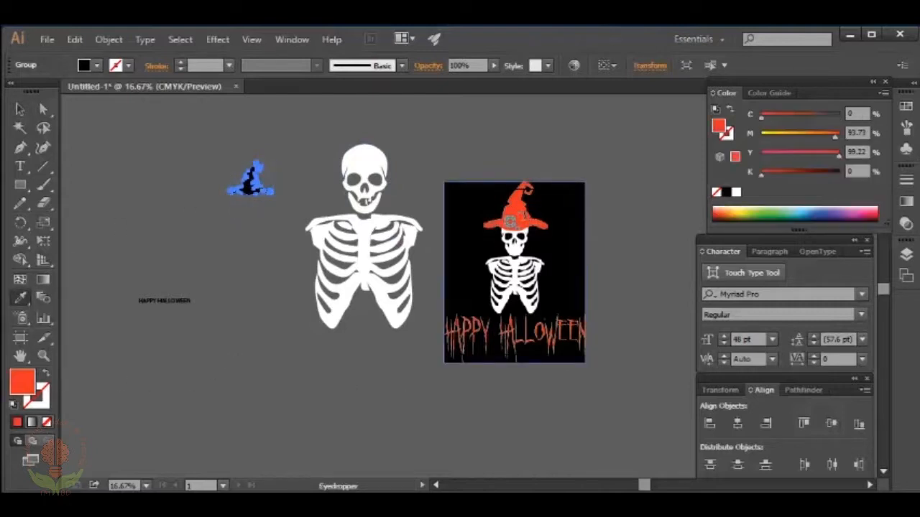
{"action": "key", "text": "v"}
{"action": "left_click", "coordinate": [128, 199]}
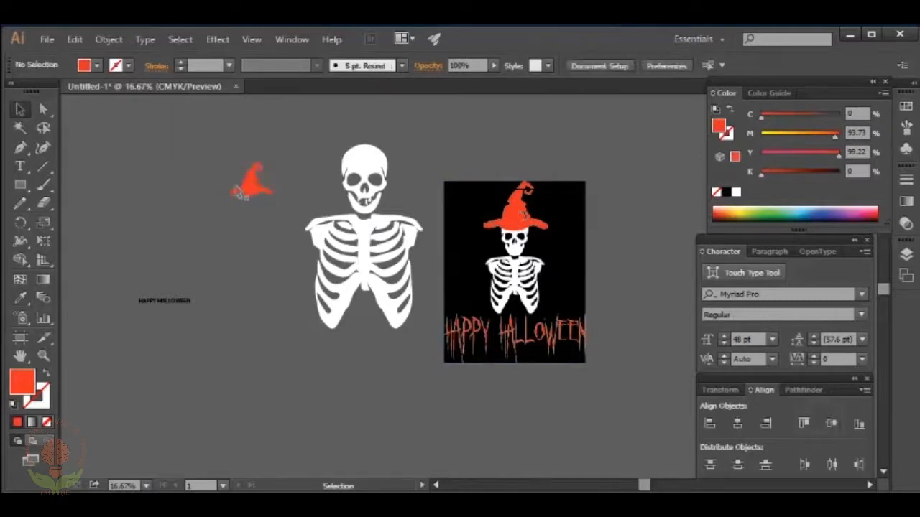
Enlarge the orange-red hat, place it on the skull's head and bring it to the front
{"action": "left_click_drag", "start_coordinate": [260, 183], "coordinate": [451, 201]}
{"action": "left_click_drag", "start_coordinate": [401, 184], "coordinate": [375, 153]}
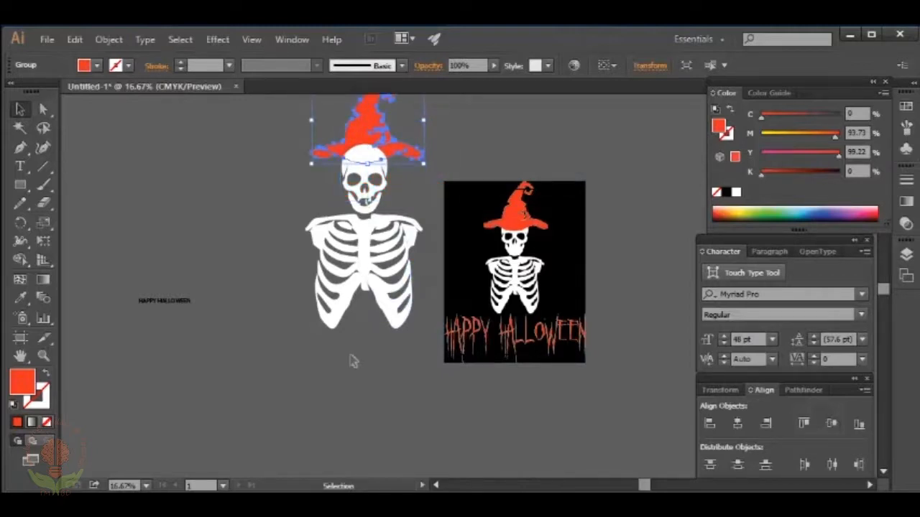
{"action": "key", "text": "ctrl+shift+bracketright"}
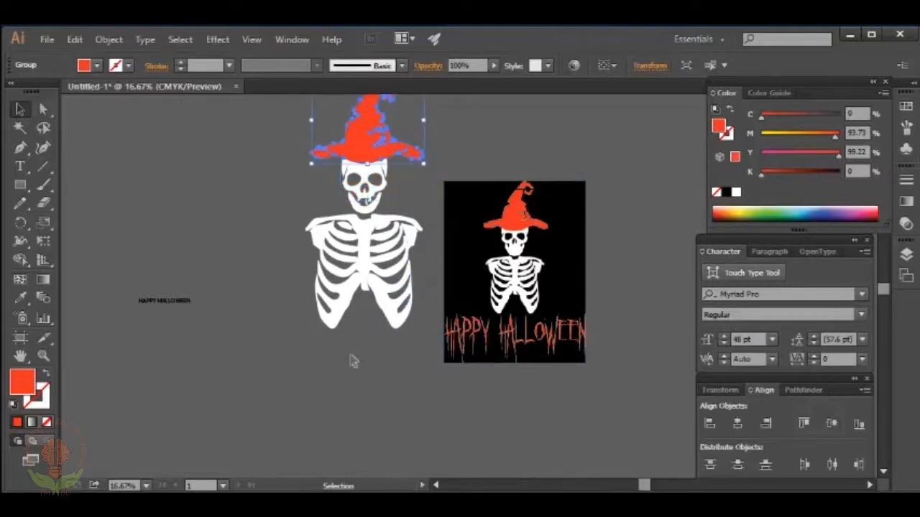
{"action": "left_click", "coordinate": [353, 361]}
Recolour the HAPPY HALLOWEEN text with the hat's orange-red using the Eyedropper and enlarge it to about 135 pt
{"action": "scroll", "coordinate": [350, 354], "scroll_direction": "up", "scroll_amount": 2}
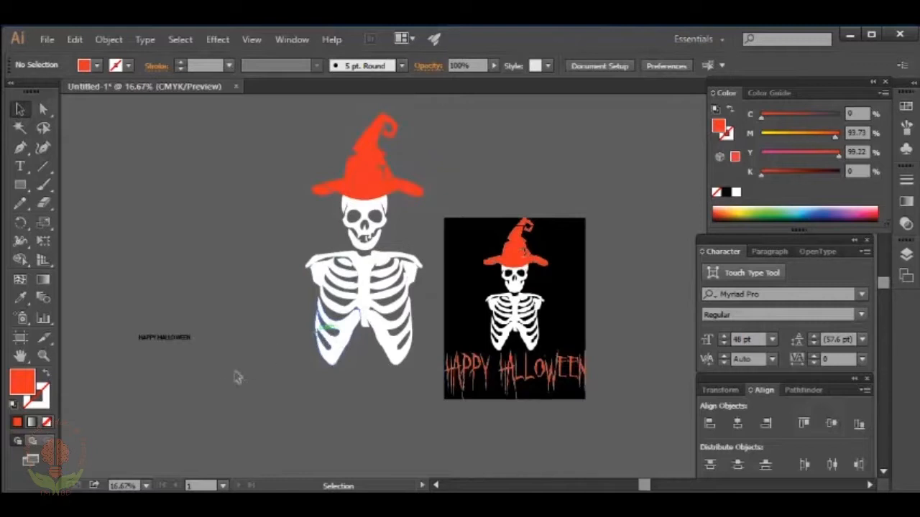
{"action": "left_click", "coordinate": [159, 339]}
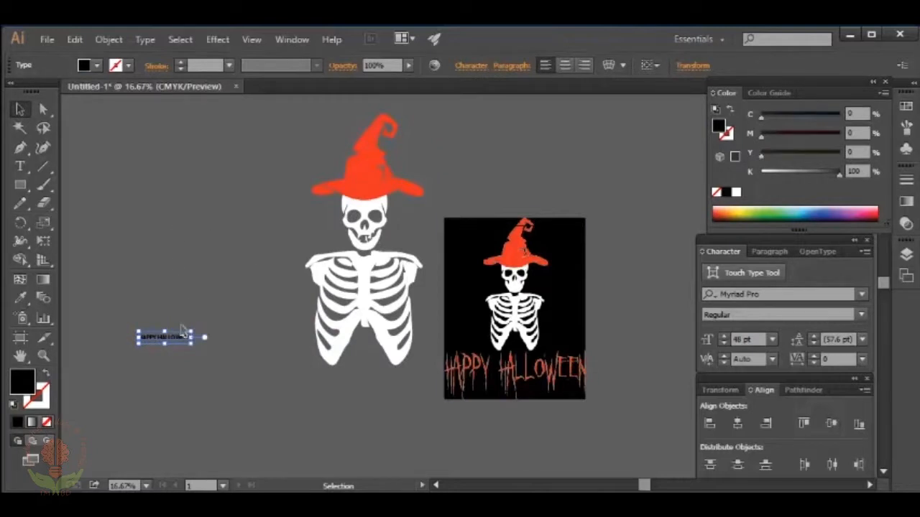
{"action": "left_click", "coordinate": [23, 299]}
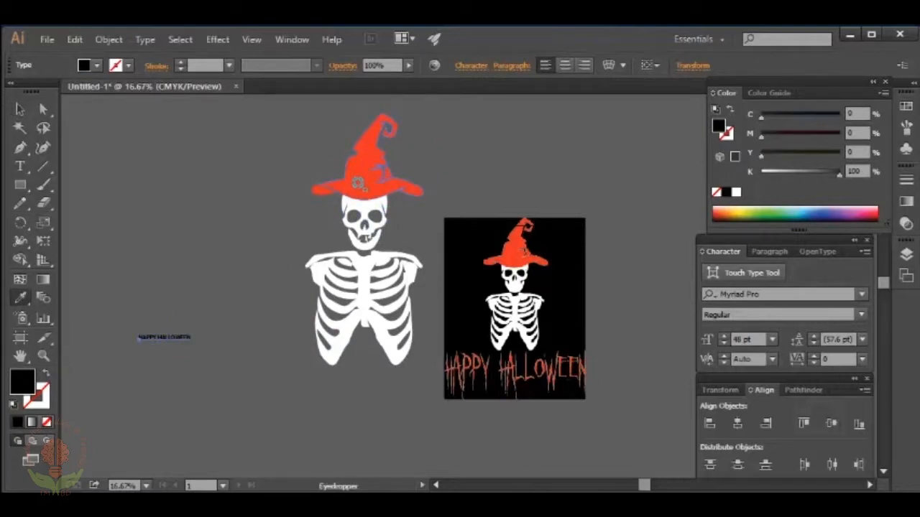
{"action": "left_click", "coordinate": [359, 184]}
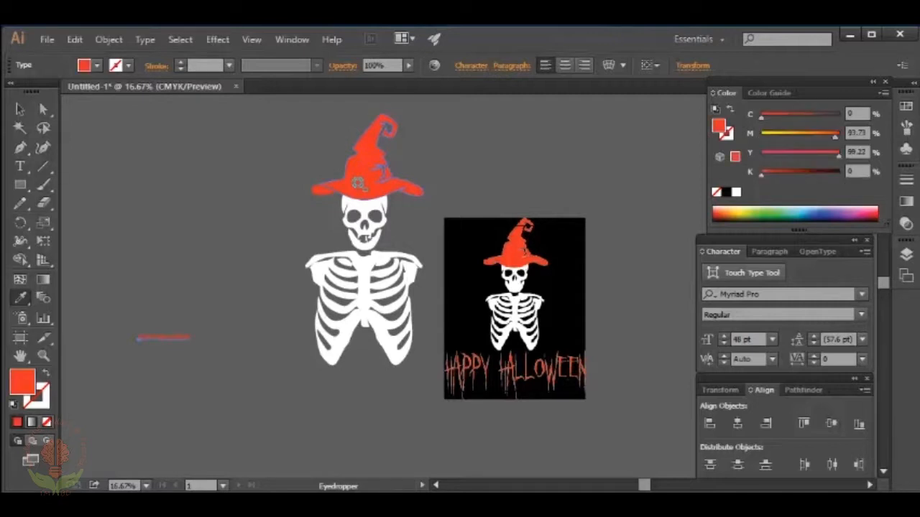
{"action": "key", "text": "v"}
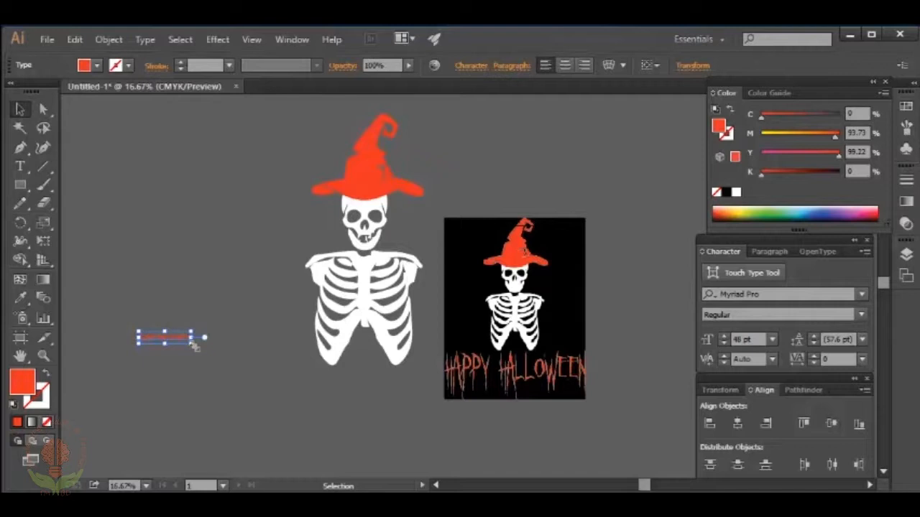
{"action": "left_click_drag", "start_coordinate": [194, 339], "coordinate": [212, 323]}
{"action": "left_click", "coordinate": [277, 411]}
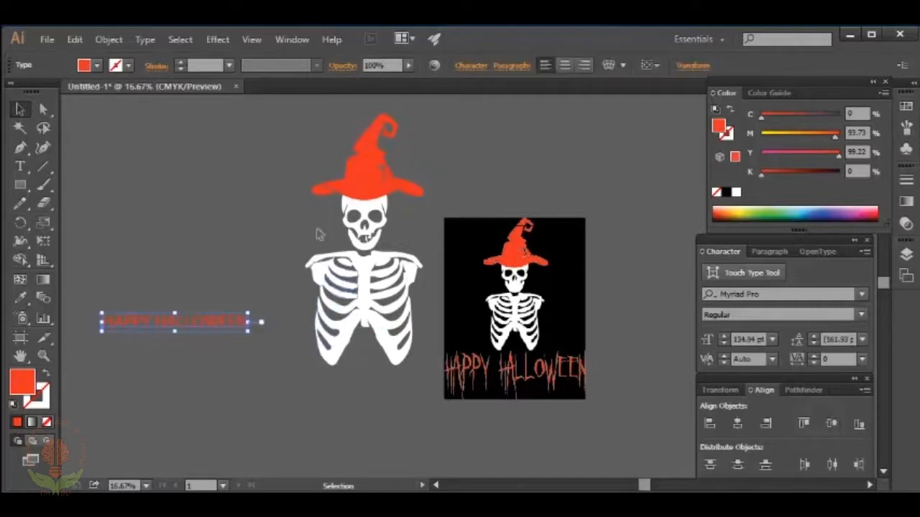
Align the hat, skull and ribcage on their horizontal centres and group them
{"action": "left_click", "coordinate": [405, 341]}
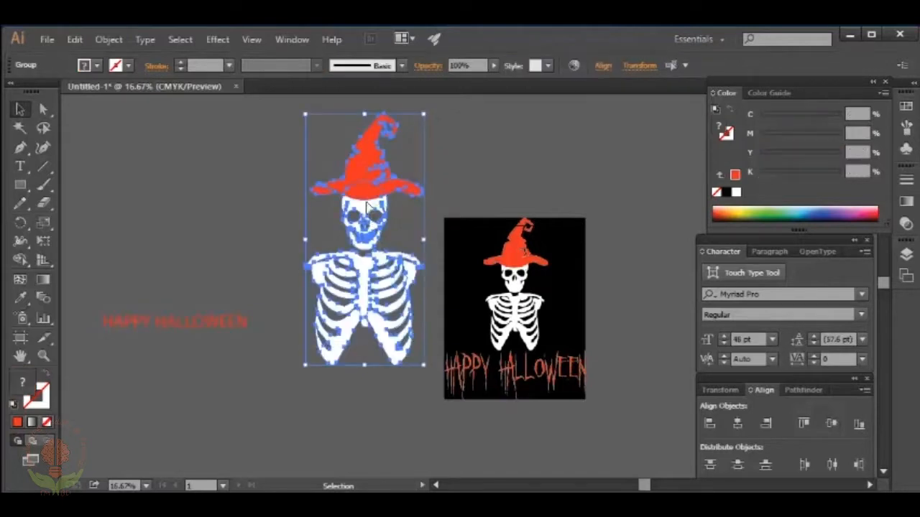
{"action": "left_click", "coordinate": [734, 422]}
{"action": "left_click", "coordinate": [332, 434]}
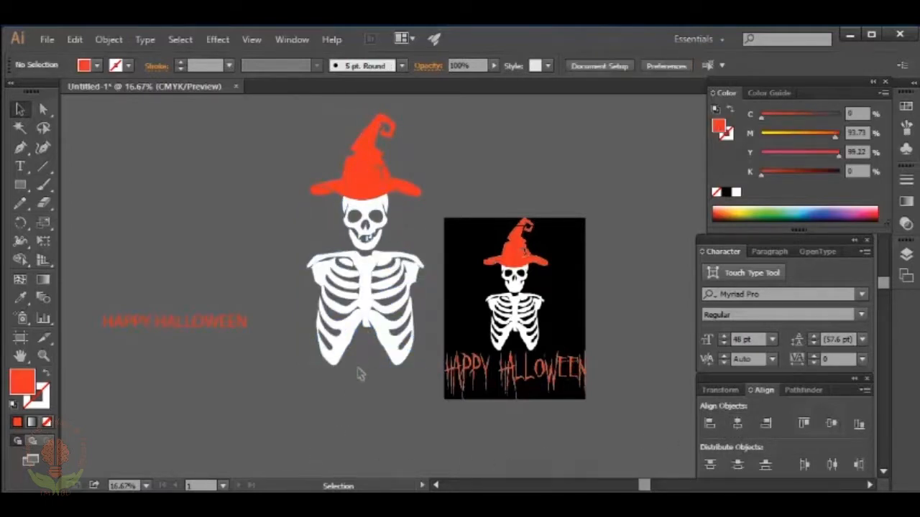
{"action": "left_click", "coordinate": [365, 199]}
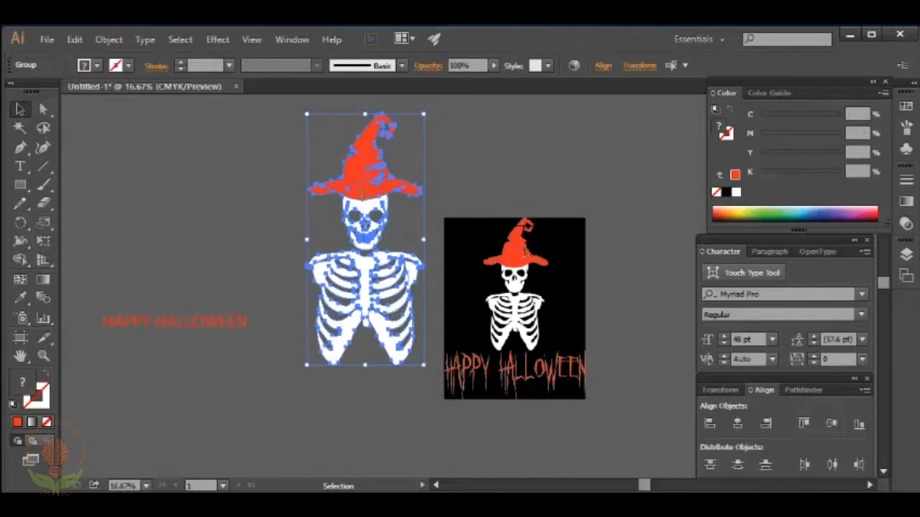
{"action": "right_click", "coordinate": [365, 199]}
{"action": "left_click", "coordinate": [402, 261]}
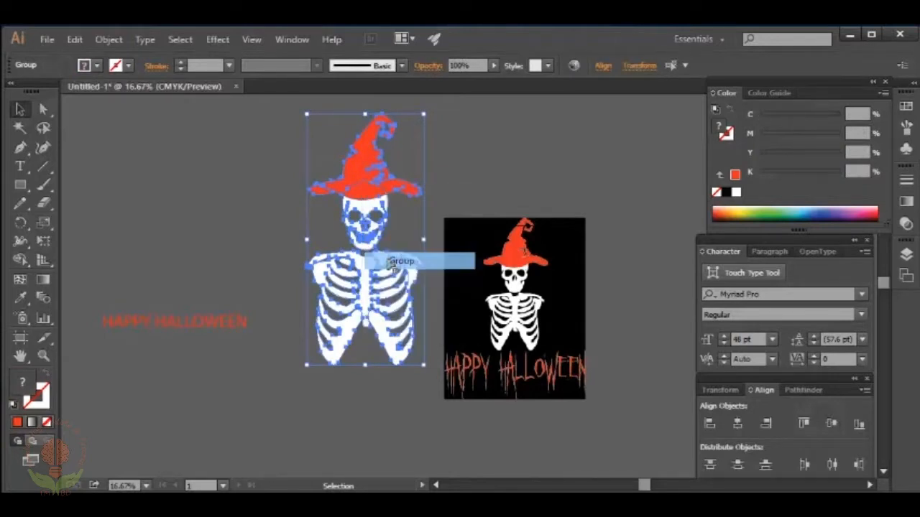
{"action": "left_click", "coordinate": [236, 222]}
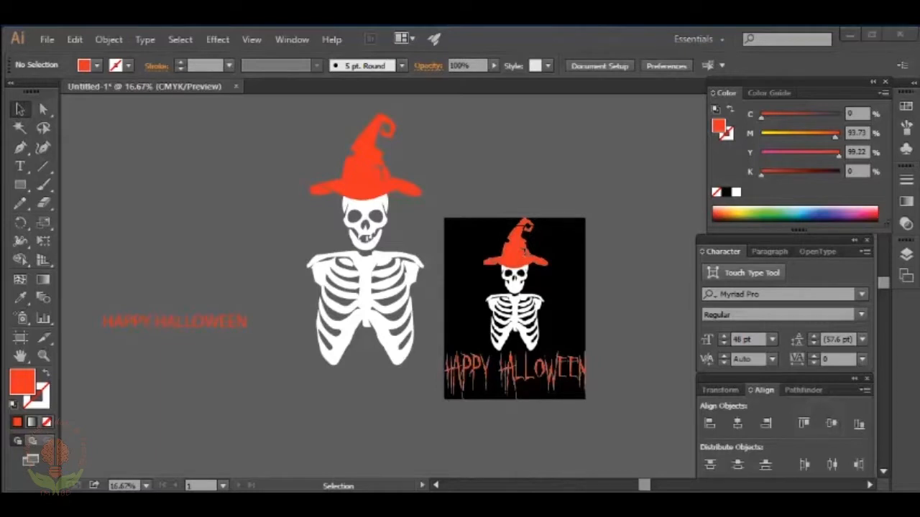
Change the font of the HAPPY HALLOWEEN text to Ghastly Panic
{"action": "left_click", "coordinate": [225, 326]}
{"action": "left_click", "coordinate": [225, 327]}
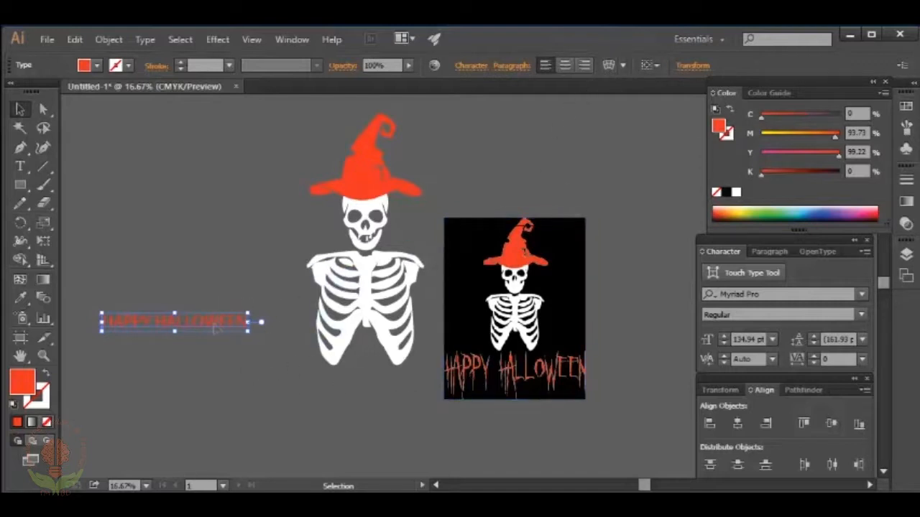
{"action": "left_click", "coordinate": [471, 65]}
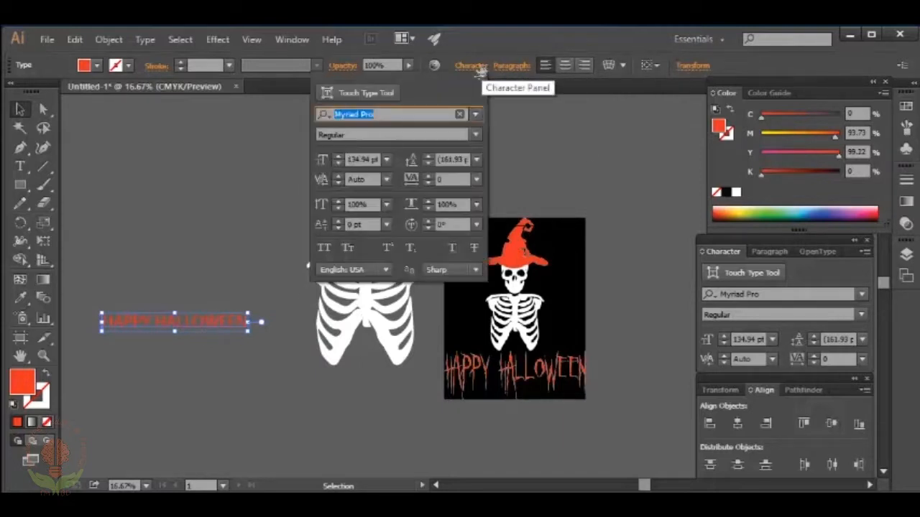
{"action": "left_click", "coordinate": [476, 115]}
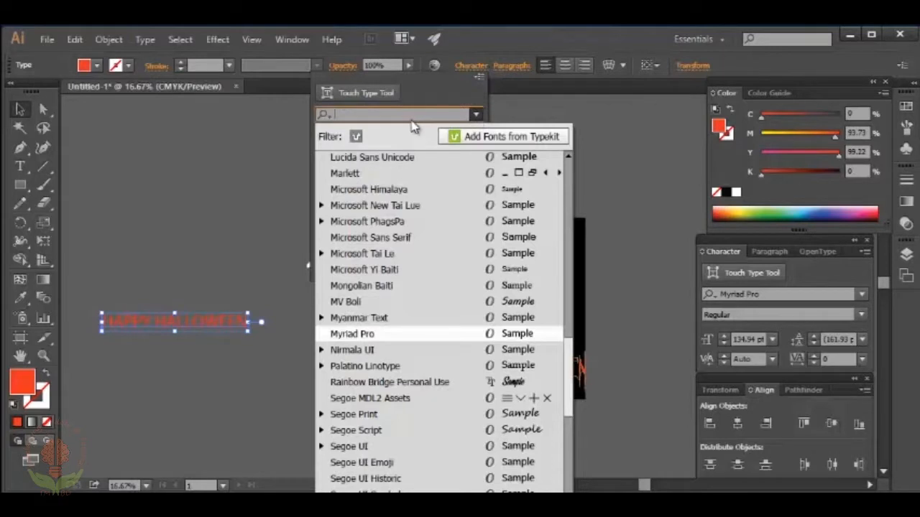
{"action": "type", "text": "g"}
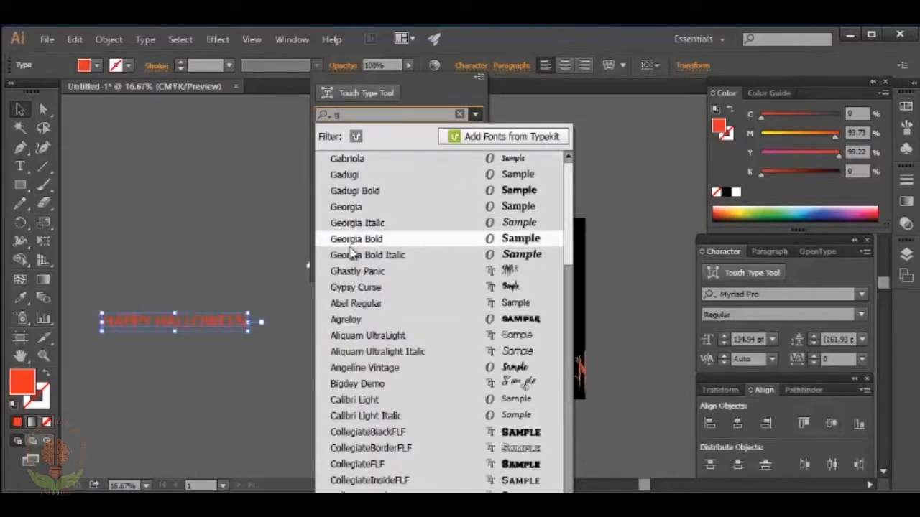
{"action": "left_click", "coordinate": [365, 273]}
{"action": "left_click", "coordinate": [204, 373]}
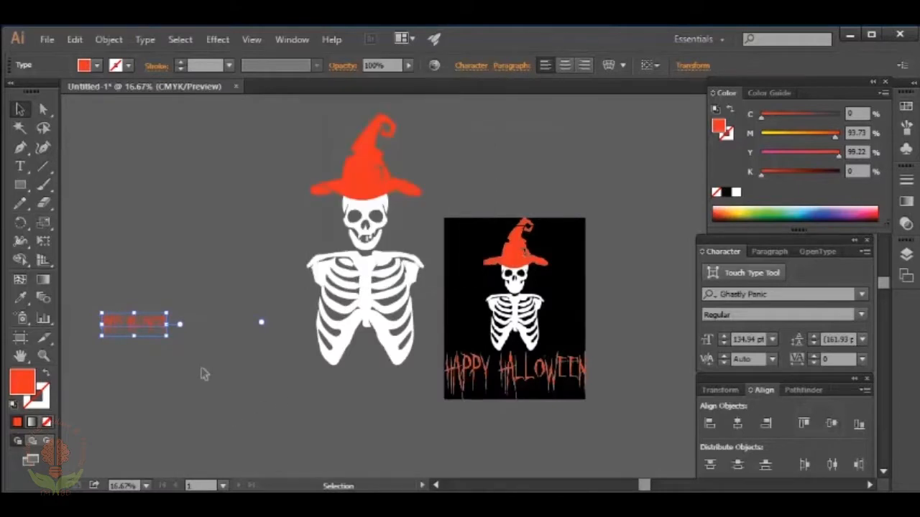
Enlarge the HAPPY HALLOWEEN text to about 463 pt and place it just beneath the ribcage
{"action": "left_click_drag", "start_coordinate": [167, 336], "coordinate": [324, 392]}
{"action": "left_click_drag", "start_coordinate": [251, 360], "coordinate": [381, 421]}
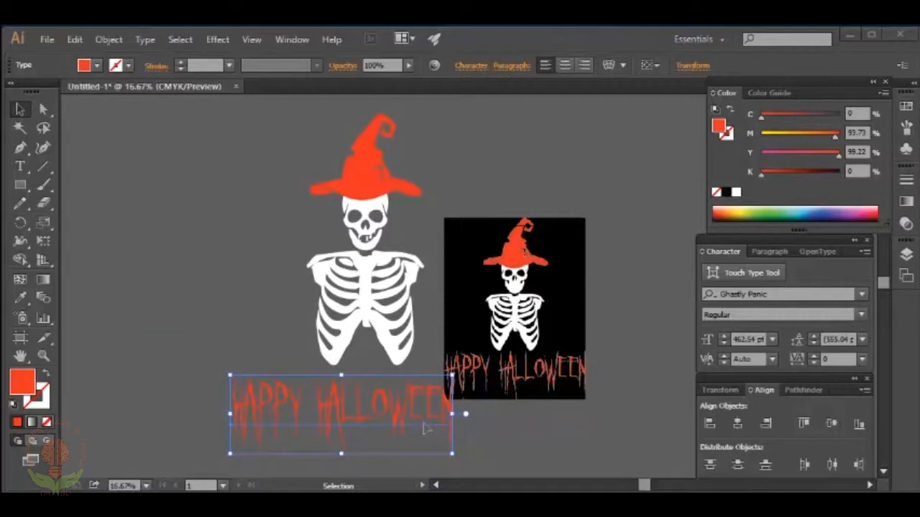
{"action": "left_click", "coordinate": [338, 412]}
{"action": "left_click_drag", "start_coordinate": [335, 393], "coordinate": [352, 389]}
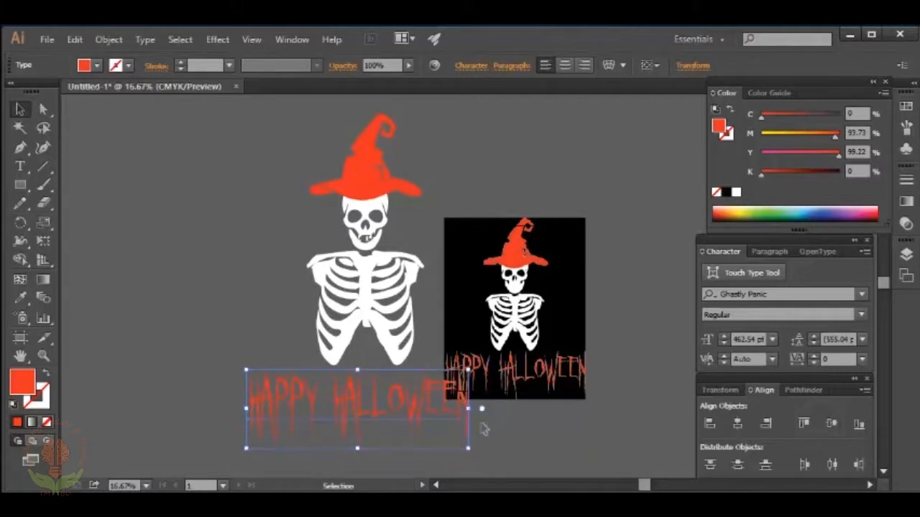
{"action": "left_click", "coordinate": [496, 435]}
Create a rectangle 12 in wide and 18 in high in the empty area beside the skeleton
{"action": "key", "text": "space"}
{"action": "left_click_drag", "start_coordinate": [325, 320], "coordinate": [566, 305]}
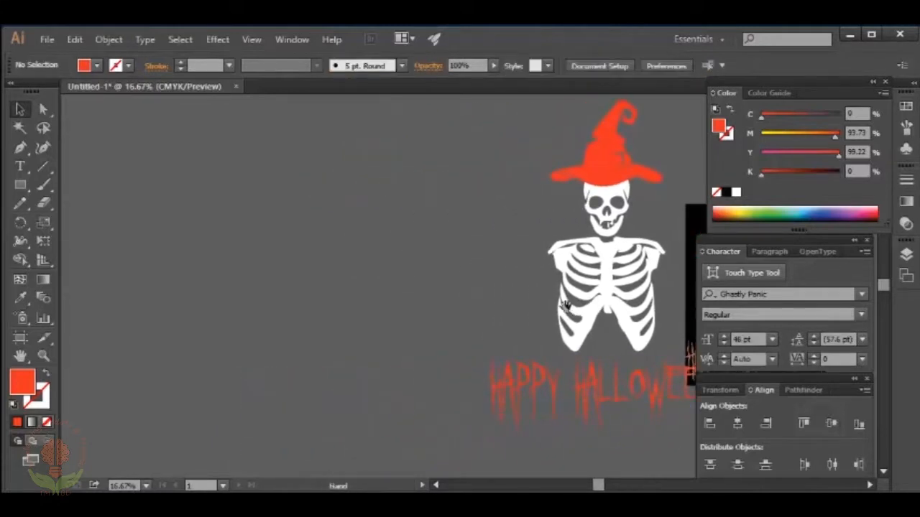
{"action": "left_click", "coordinate": [20, 185]}
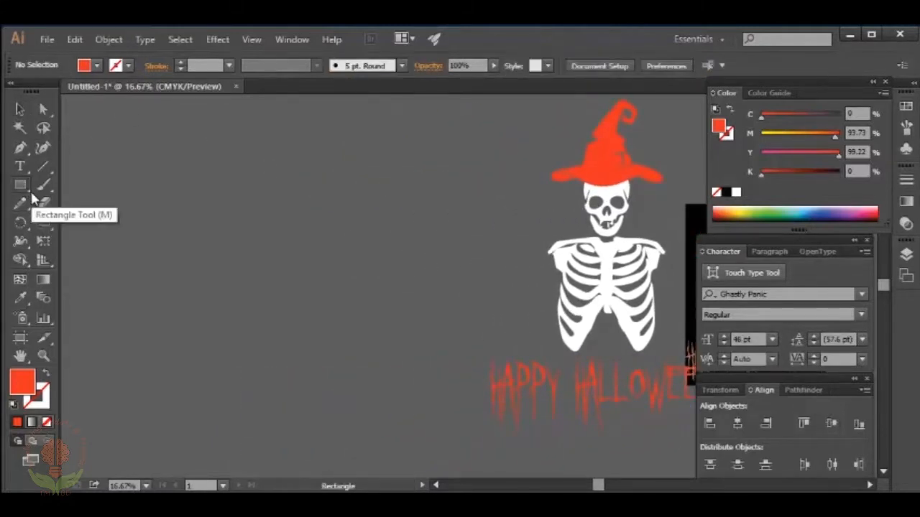
{"action": "left_click", "coordinate": [178, 225]}
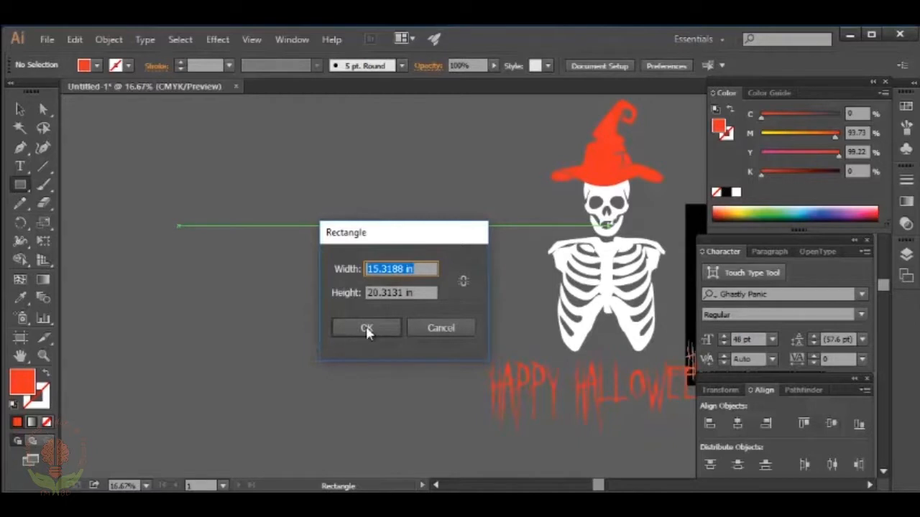
{"action": "type", "text": "12"}
{"action": "key", "text": "Tab"}
{"action": "key", "text": "BackSpace"}
{"action": "type", "text": "18"}
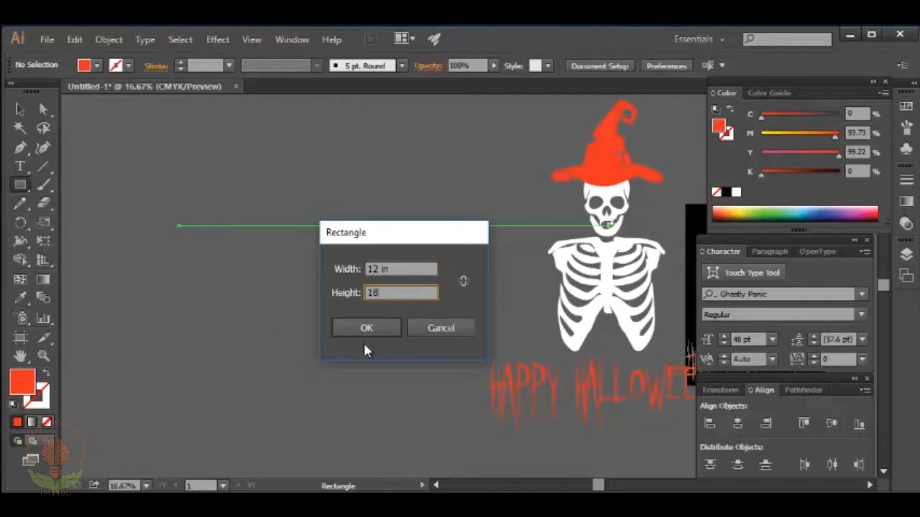
{"action": "left_click", "coordinate": [375, 322]}
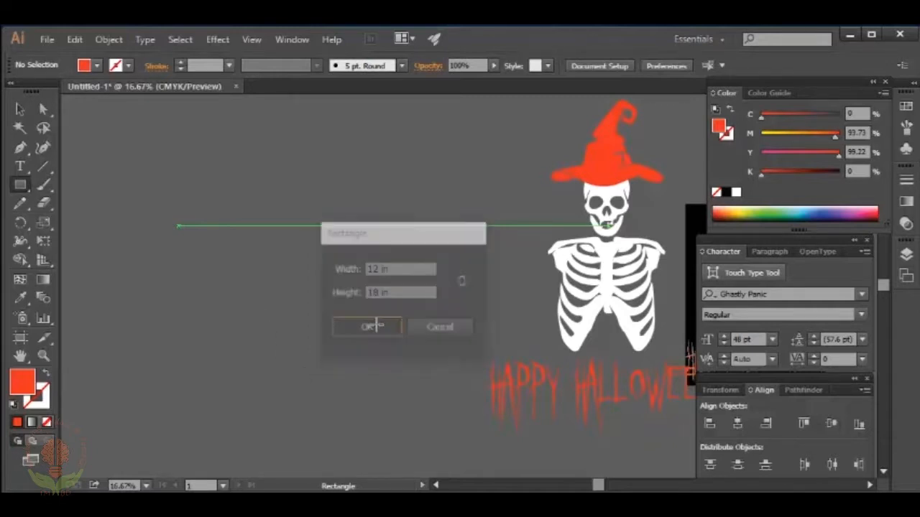
{"action": "left_click", "coordinate": [21, 110]}
{"action": "left_click", "coordinate": [21, 110]}
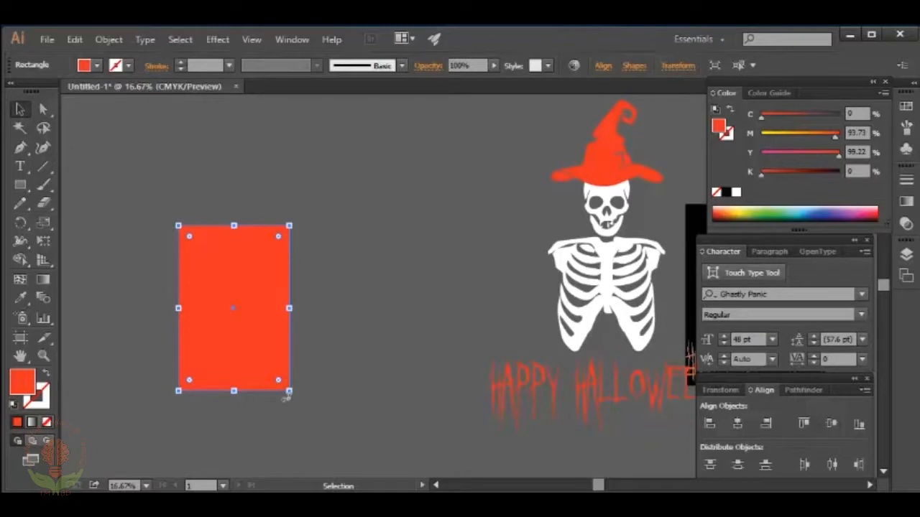
Enlarge the rectangle proportionally to a poster background taller than the skeleton and fill it with black
{"action": "left_click_drag", "start_coordinate": [287, 391], "coordinate": [405, 483]}
{"action": "left_click_drag", "start_coordinate": [241, 336], "coordinate": [310, 246]}
{"action": "left_click_drag", "start_coordinate": [407, 388], "coordinate": [444, 429]}
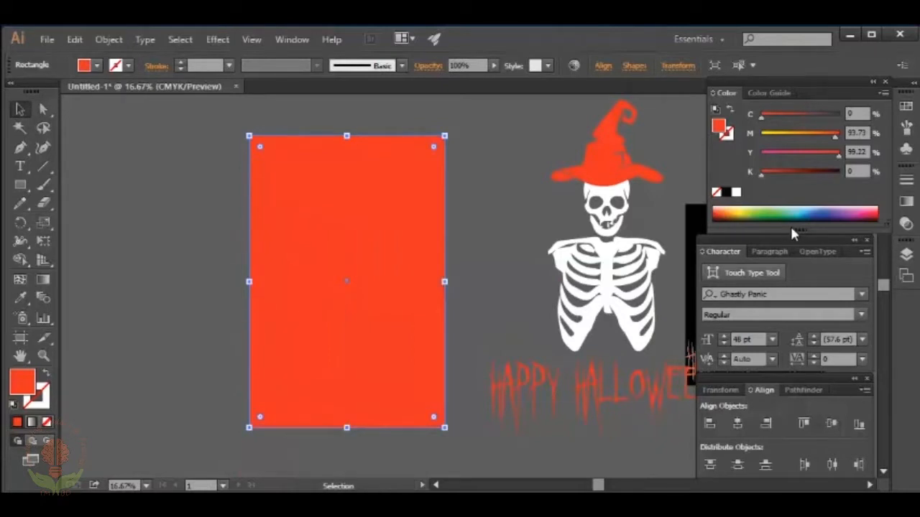
{"action": "left_click", "coordinate": [726, 192]}
{"action": "left_click", "coordinate": [482, 230]}
{"action": "left_click", "coordinate": [364, 232]}
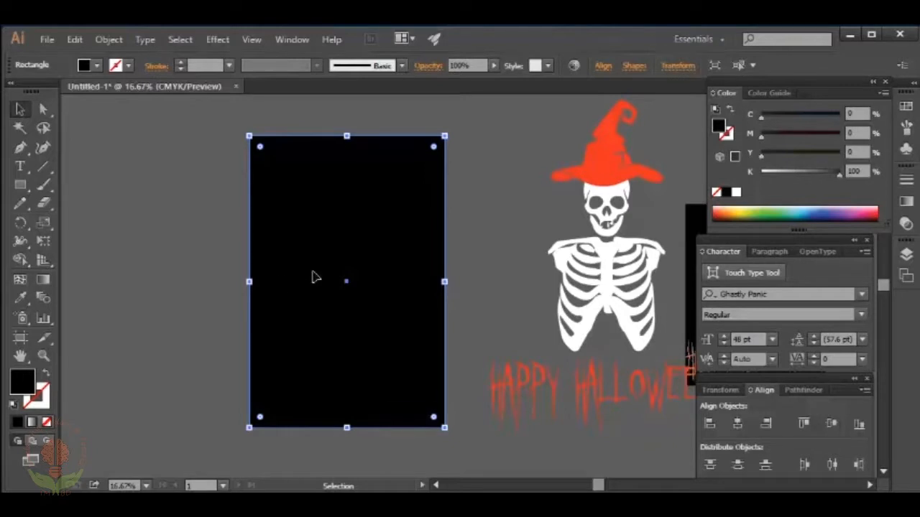
Lock the black background rectangle in place
{"action": "left_click", "coordinate": [108, 39]}
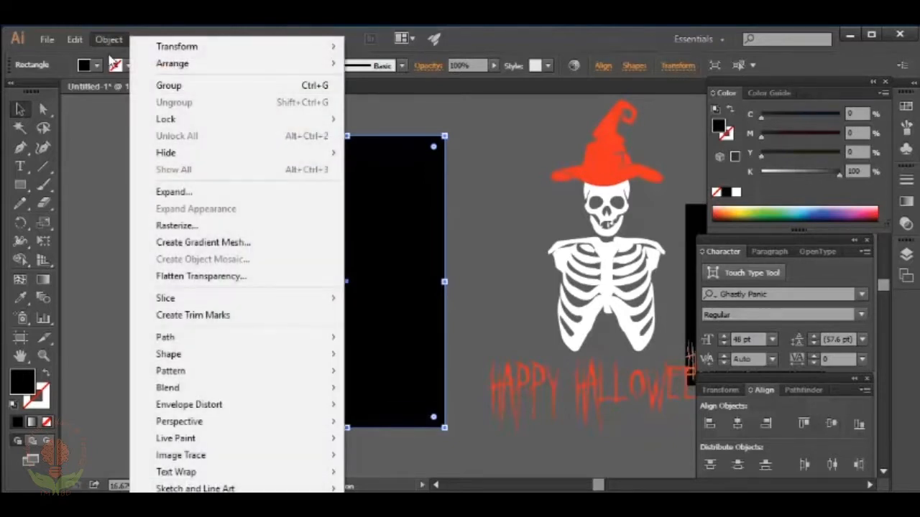
{"action": "mouse_move", "coordinate": [191, 122]}
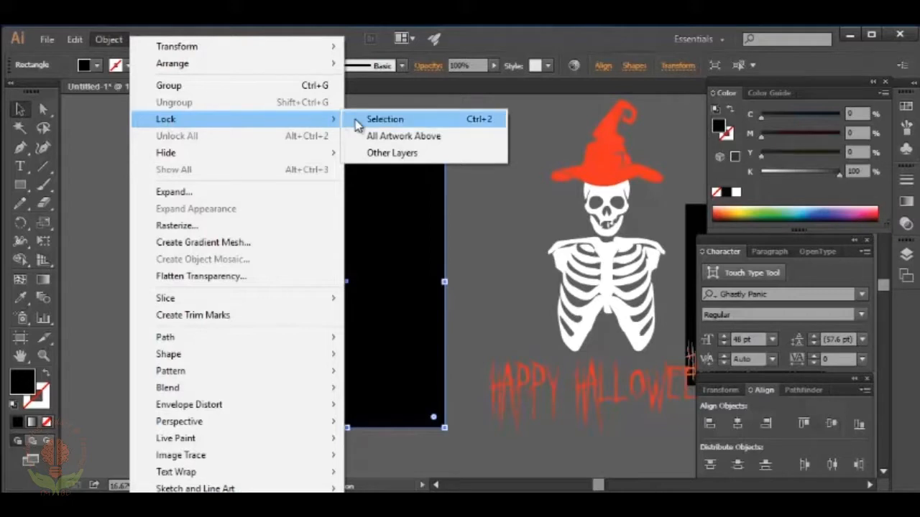
{"action": "left_click", "coordinate": [381, 119]}
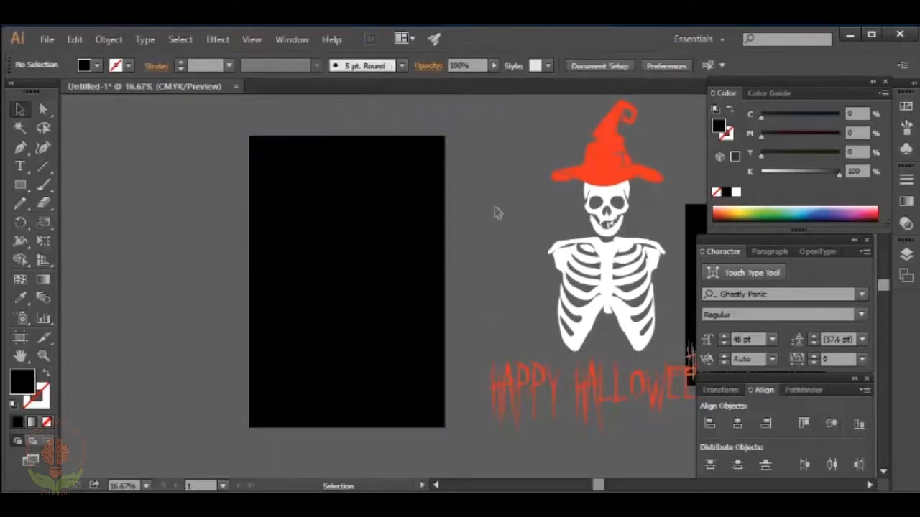
{"action": "left_click_drag", "start_coordinate": [430, 238], "coordinate": [391, 286]}
Move the skeleton and the HAPPY HALLOWEEN text together onto the black rectangle and bring them to the front
{"action": "left_click_drag", "start_coordinate": [527, 147], "coordinate": [635, 402]}
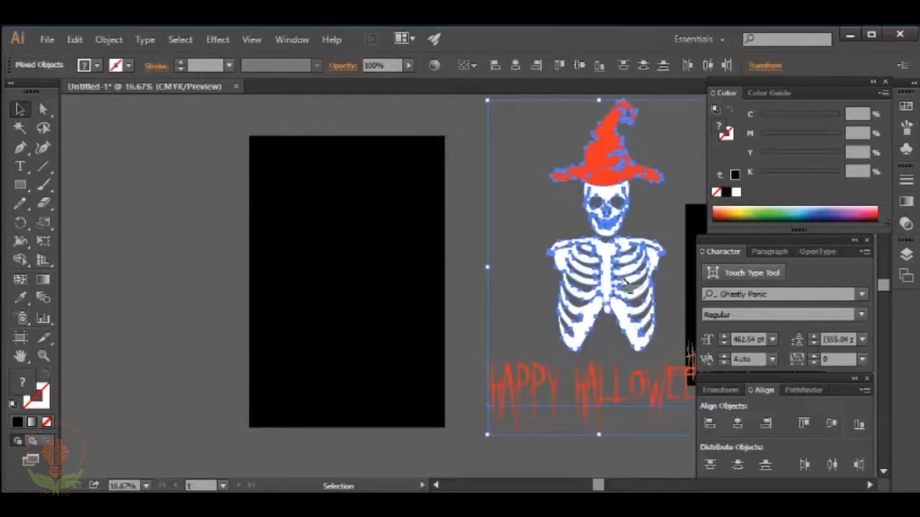
{"action": "left_click_drag", "start_coordinate": [605, 218], "coordinate": [352, 225]}
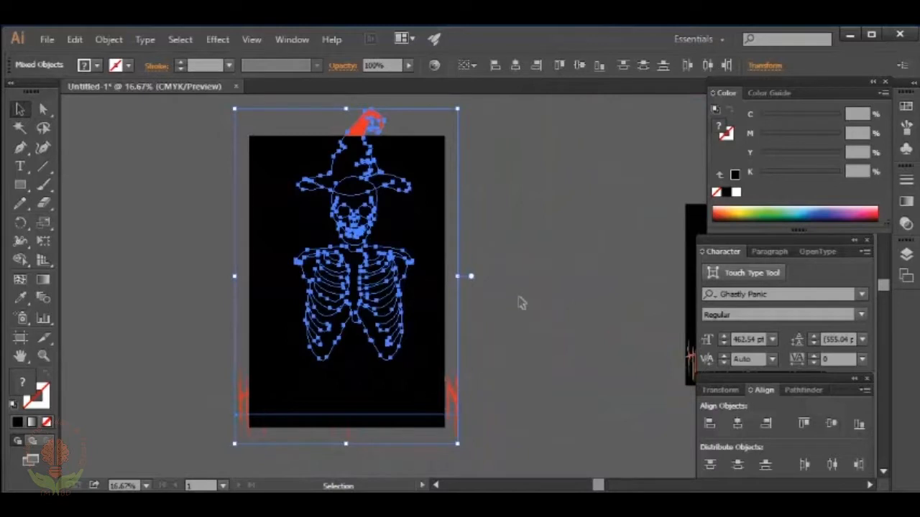
{"action": "key", "text": "ctrl+shift+b"}
{"action": "key", "text": "ctrl+shift+b"}
{"action": "key", "text": "shift"}
{"action": "key", "text": "ctrl+shift+b"}
{"action": "key", "text": "ctrl+shift+b"}
{"action": "key", "text": "ctrl+shift+b"}
{"action": "key", "text": "ctrl+shift+b"}
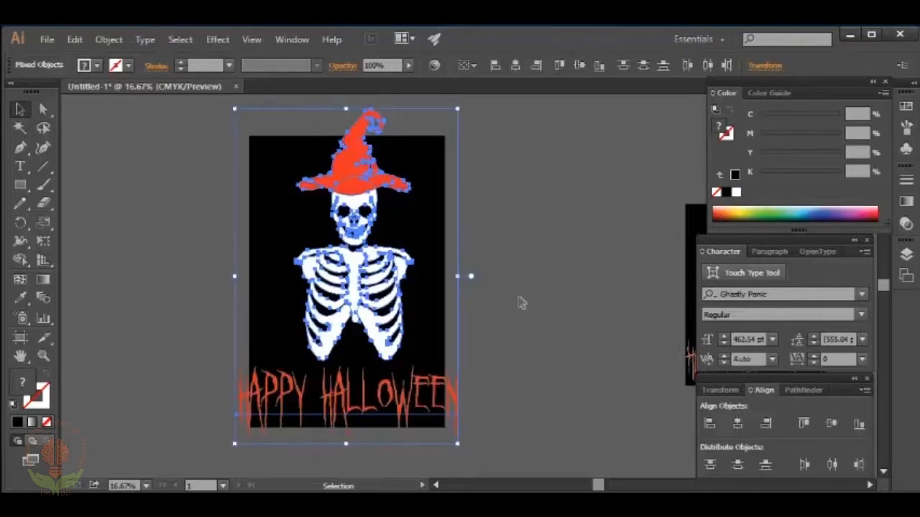
Shrink the artwork to fit the black rectangle's width and shift the skeleton down, centred just above the lettering
{"action": "left_click_drag", "start_coordinate": [458, 109], "coordinate": [456, 132]}
{"action": "left_click", "coordinate": [541, 426]}
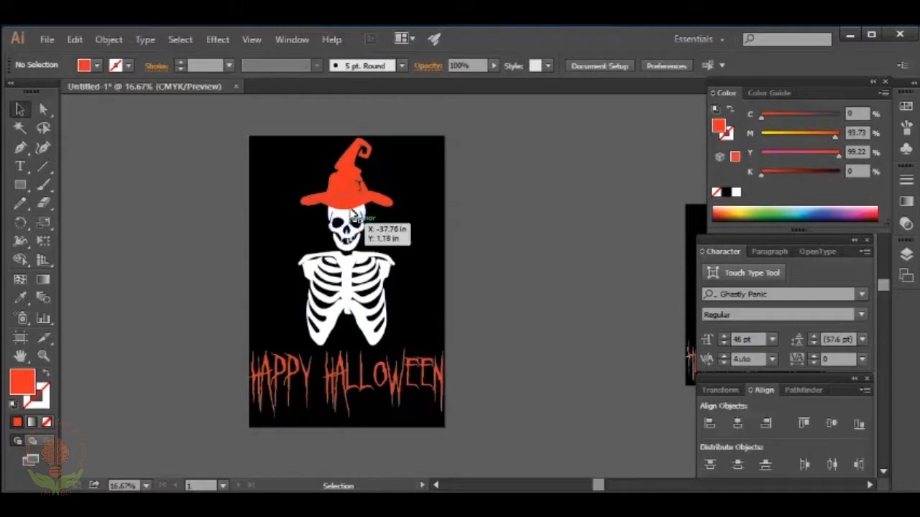
{"action": "left_click", "coordinate": [352, 203]}
{"action": "left_click_drag", "start_coordinate": [353, 194], "coordinate": [343, 204]}
{"action": "left_click", "coordinate": [521, 245]}
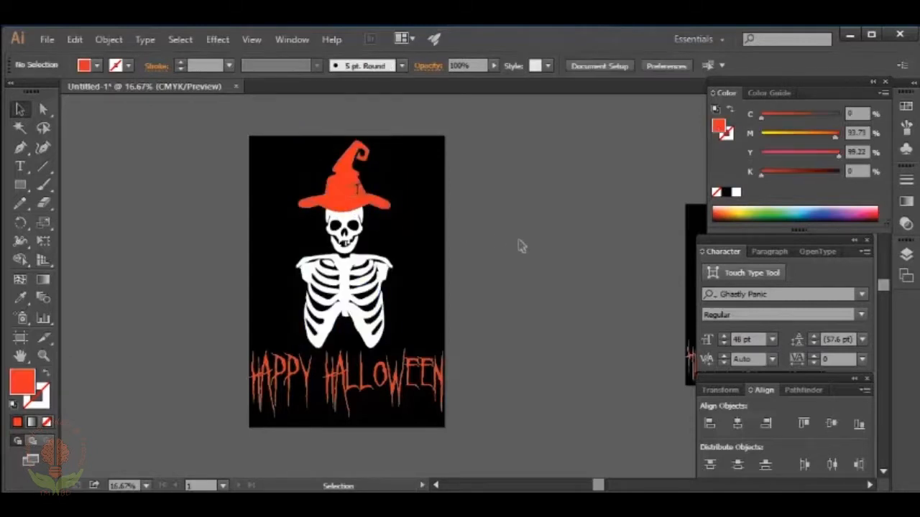
{"action": "left_click_drag", "start_coordinate": [341, 212], "coordinate": [343, 232]}
{"action": "left_click", "coordinate": [570, 258]}
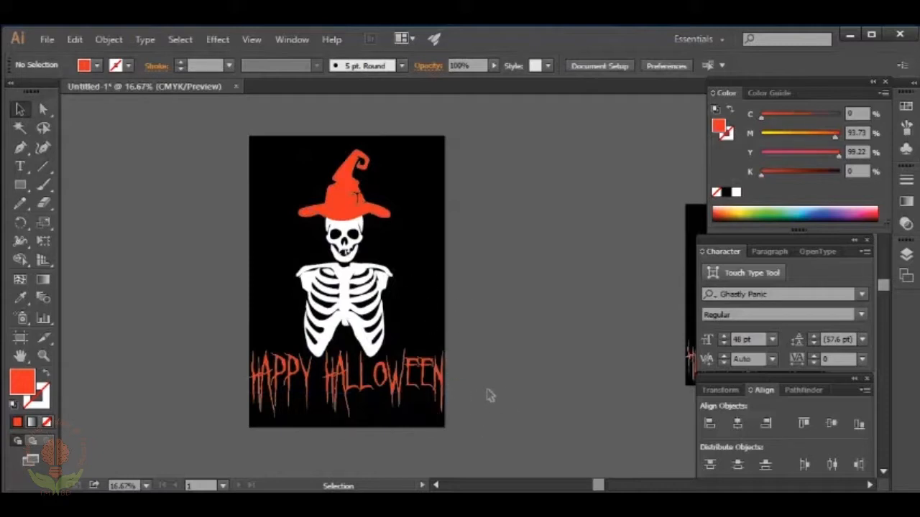
Examine the skeleton, witch hat and HAPPY HALLOWEEN lettering on the black poster close up
{"action": "scroll", "coordinate": [419, 390], "scroll_direction": "right", "scroll_amount": 5}
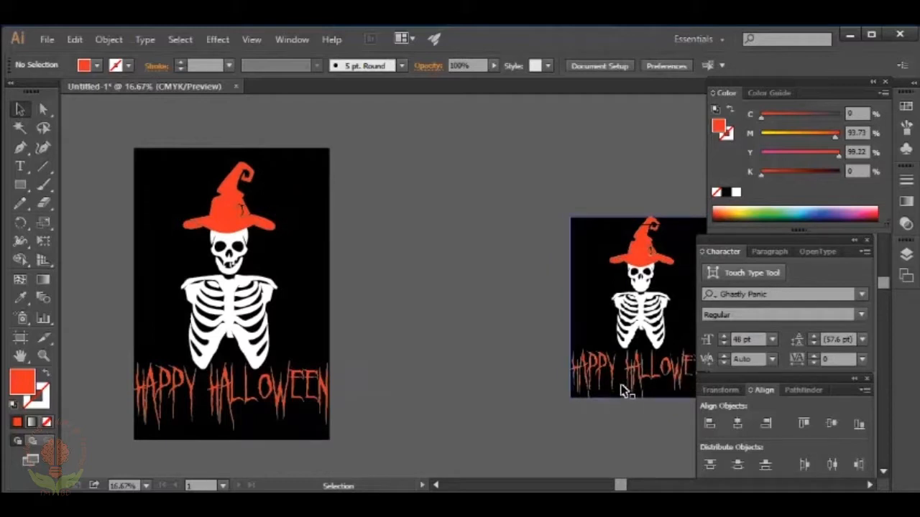
{"action": "left_click_drag", "start_coordinate": [352, 347], "coordinate": [486, 323]}
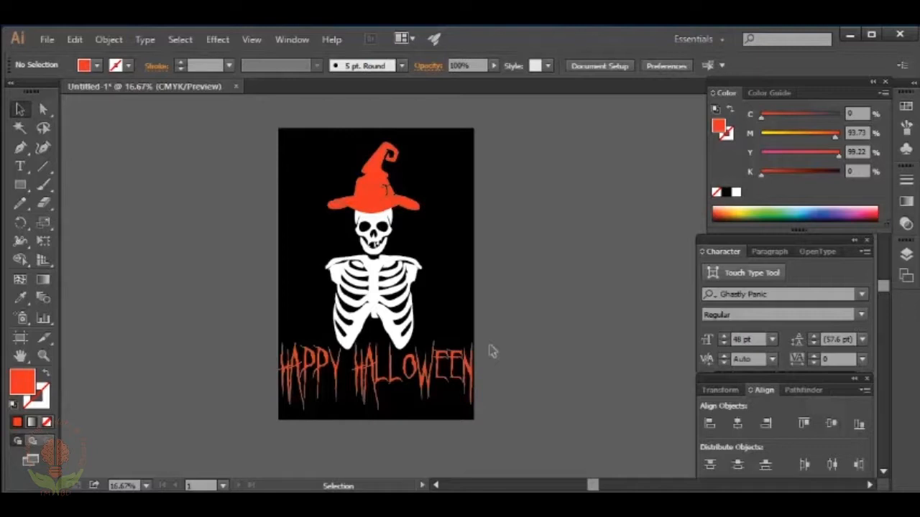
{"action": "key", "text": "ctrl+equal"}
{"action": "key", "text": "ctrl+equal"}
{"action": "key", "text": "space"}
{"action": "left_click_drag", "start_coordinate": [266, 327], "coordinate": [463, 442]}
{"action": "left_click_drag", "start_coordinate": [400, 224], "coordinate": [390, 372]}
{"action": "left_click_drag", "start_coordinate": [414, 406], "coordinate": [413, 312]}
{"action": "key", "text": "ctrl+z"}
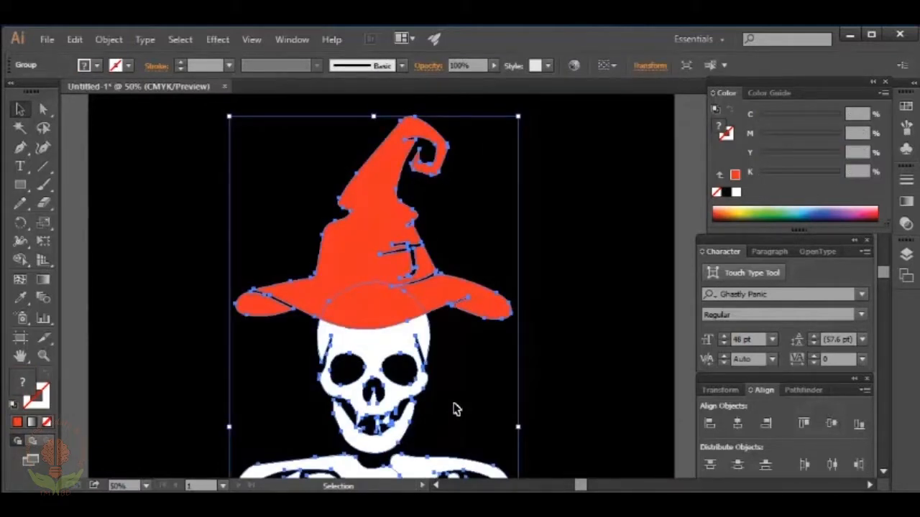
{"action": "key", "text": "space"}
{"action": "mouse_move", "coordinate": [524, 410]}
{"action": "left_mouse_down"}
{"action": "mouse_move", "coordinate": [530, 366]}
{"action": "mouse_move", "coordinate": [499, 291]}
{"action": "left_mouse_up"}
{"action": "left_click_drag", "start_coordinate": [501, 390], "coordinate": [490, 261]}
{"action": "mouse_move", "coordinate": [490, 372]}
{"action": "left_mouse_down"}
{"action": "mouse_move", "coordinate": [486, 336]}
{"action": "mouse_move", "coordinate": [512, 232]}
{"action": "mouse_move", "coordinate": [515, 318]}
{"action": "mouse_move", "coordinate": [524, 259]}
{"action": "left_mouse_up"}
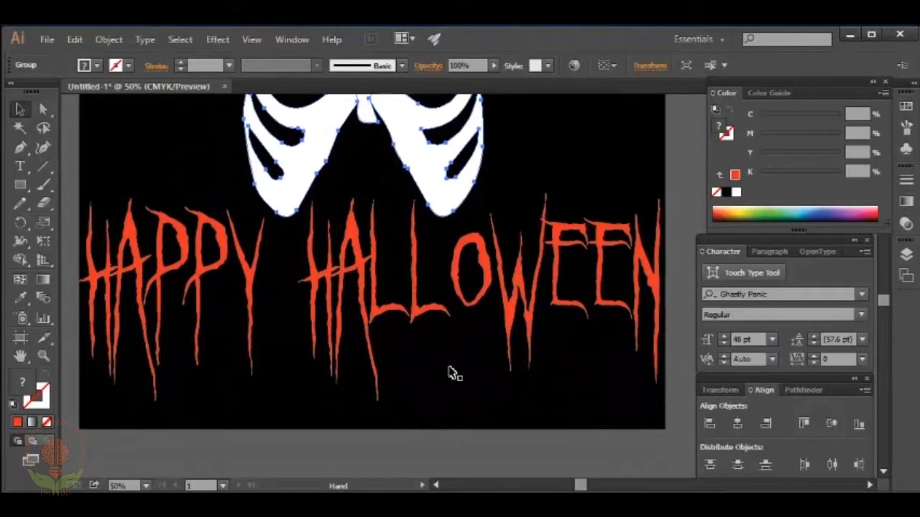
{"action": "key", "text": "space"}
{"action": "left_click_drag", "start_coordinate": [429, 273], "coordinate": [437, 416]}
{"action": "mouse_move", "coordinate": [415, 246]}
{"action": "left_mouse_down"}
{"action": "mouse_move", "coordinate": [400, 409]}
{"action": "mouse_move", "coordinate": [392, 365]}
{"action": "mouse_move", "coordinate": [392, 376]}
{"action": "left_mouse_up"}
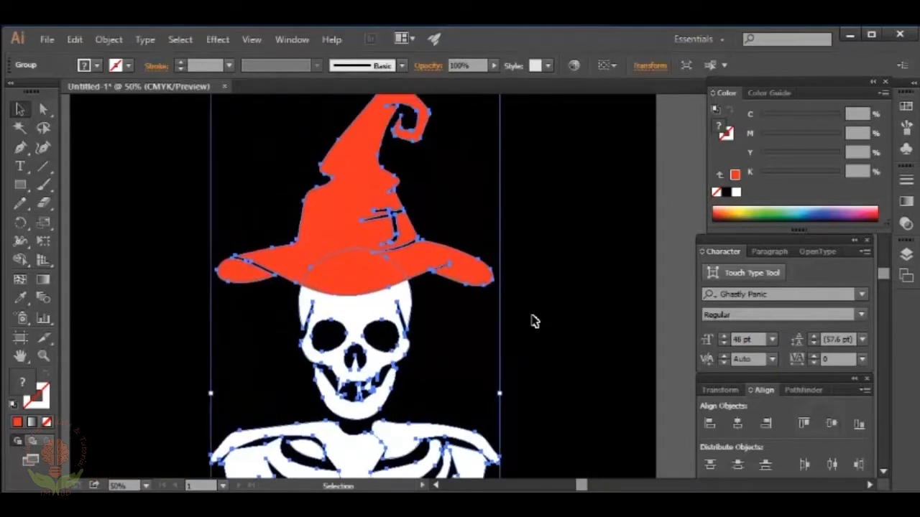
Convert the HAPPY HALLOWEEN text on the black poster to outlines
{"action": "key", "text": "ctrl+minus"}
{"action": "key", "text": "ctrl+minus"}
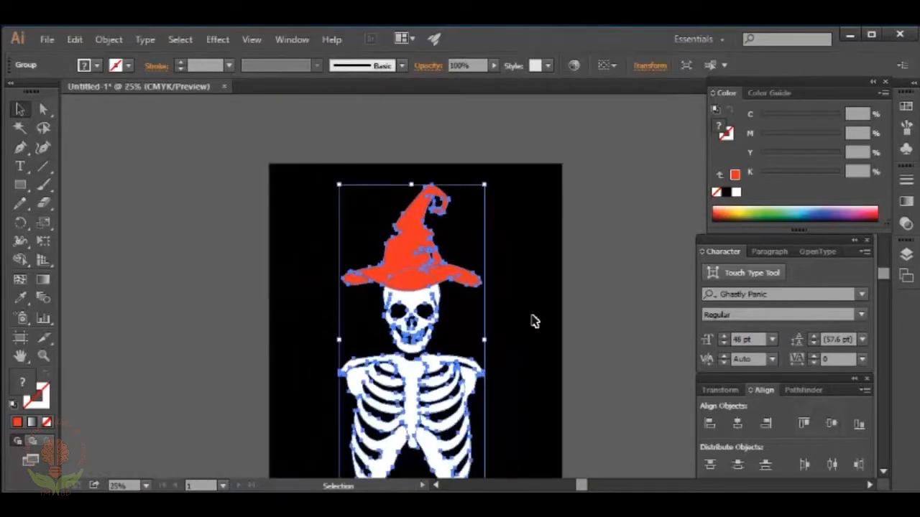
{"action": "scroll", "coordinate": [529, 319], "scroll_direction": "down", "scroll_amount": 3}
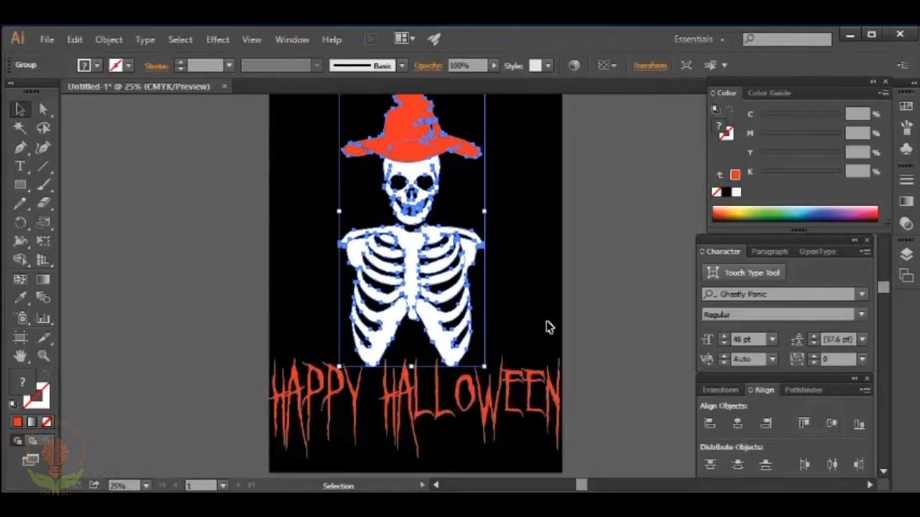
{"action": "left_click", "coordinate": [601, 322]}
{"action": "left_click", "coordinate": [548, 394]}
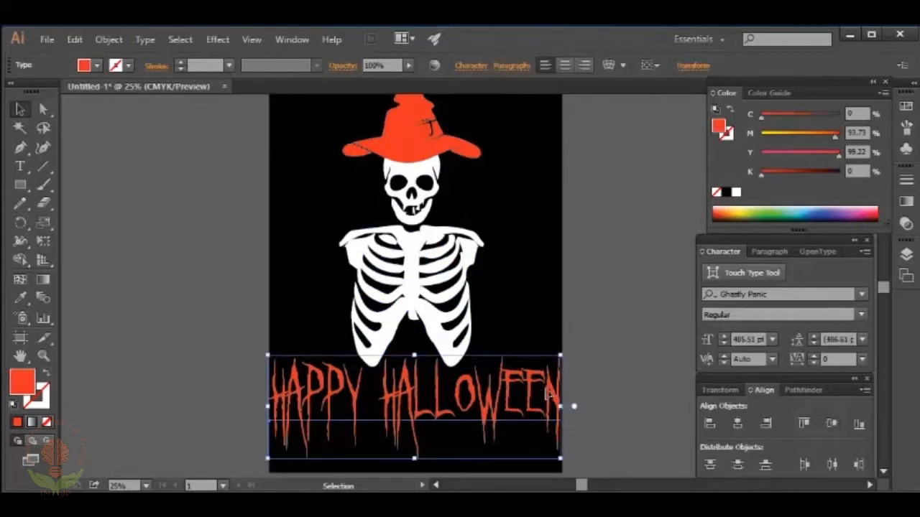
{"action": "key", "text": "ctrl+shift+o"}
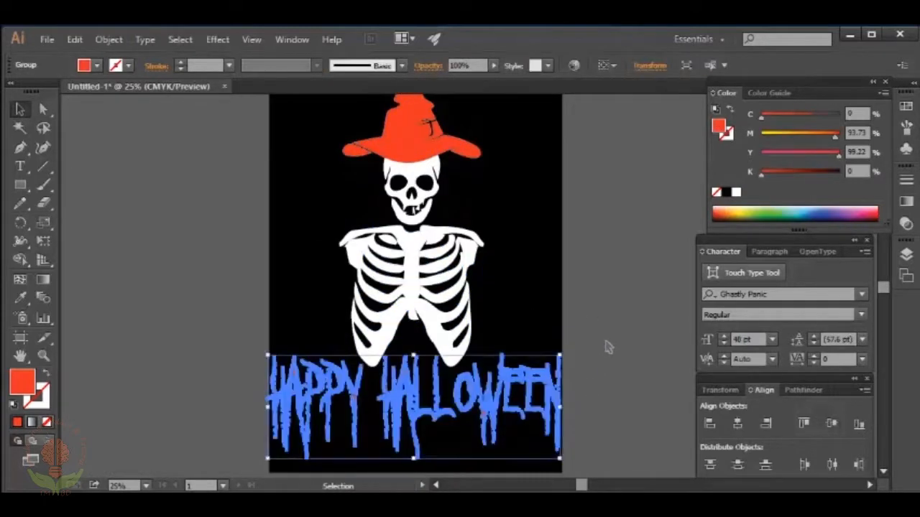
Group the skeleton with its hat and the outlined HAPPY HALLOWEEN lettering into one object
{"action": "left_click", "coordinate": [608, 348]}
{"action": "left_click_drag", "start_coordinate": [516, 124], "coordinate": [381, 402]}
{"action": "right_click", "coordinate": [403, 191]}
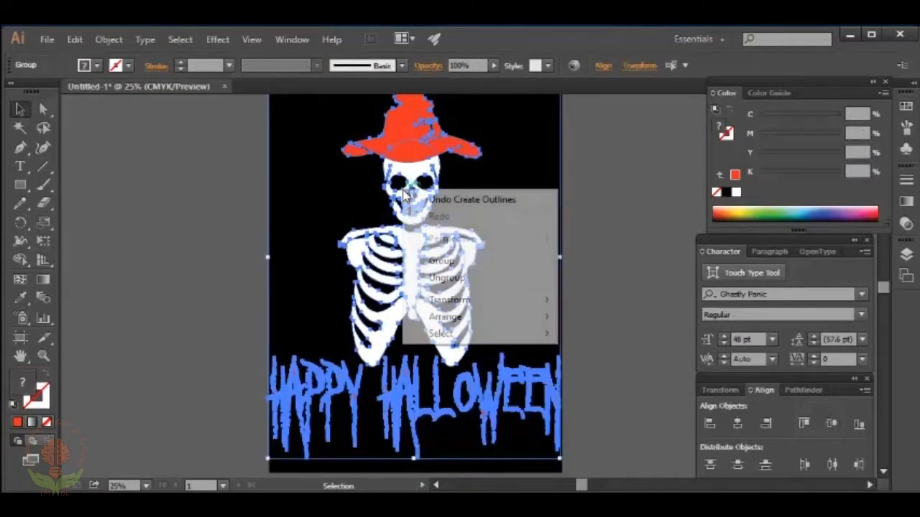
{"action": "left_click", "coordinate": [436, 262]}
{"action": "left_click", "coordinate": [582, 334]}
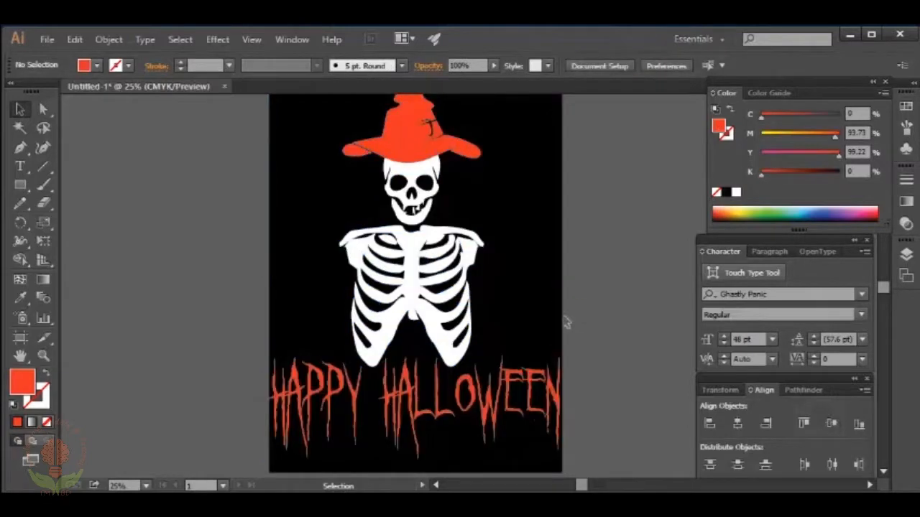
{"action": "key", "text": "ctrl+minus"}
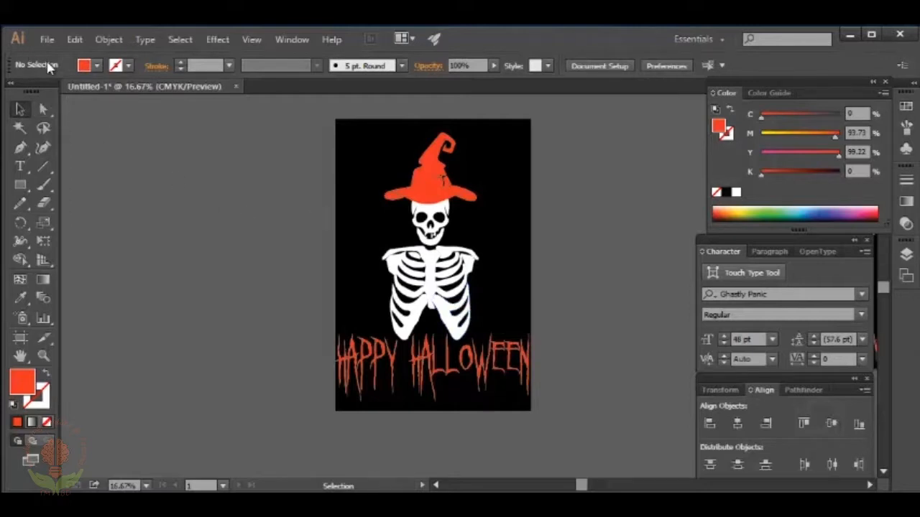
Create a new document 12 in wide and 18 in high with one artboard, CMYK colour mode and 300 ppi
{"action": "left_click", "coordinate": [48, 40]}
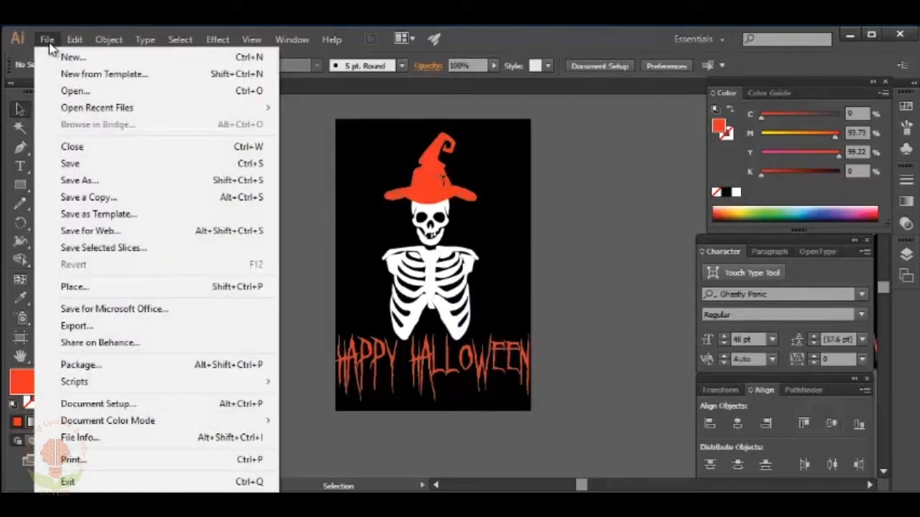
{"action": "left_click", "coordinate": [65, 58]}
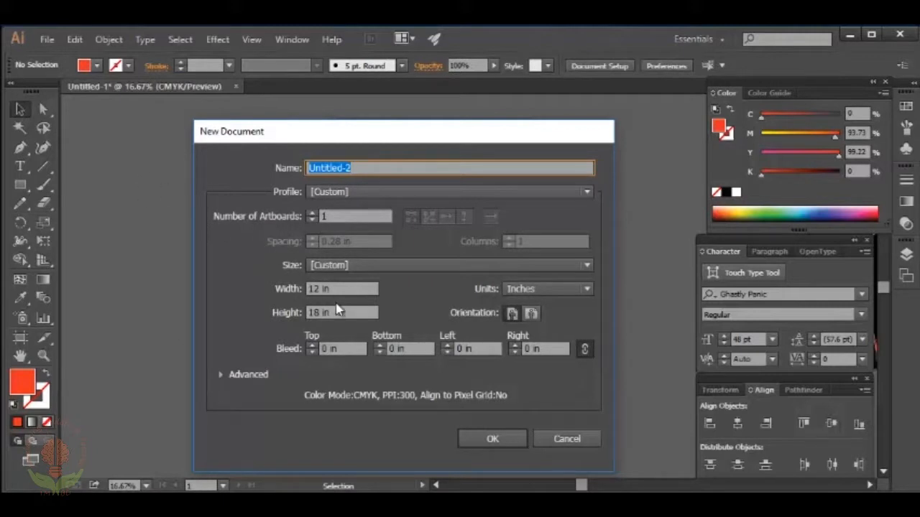
{"action": "left_click", "coordinate": [481, 441]}
{"action": "left_click_drag", "start_coordinate": [398, 338], "coordinate": [610, 315]}
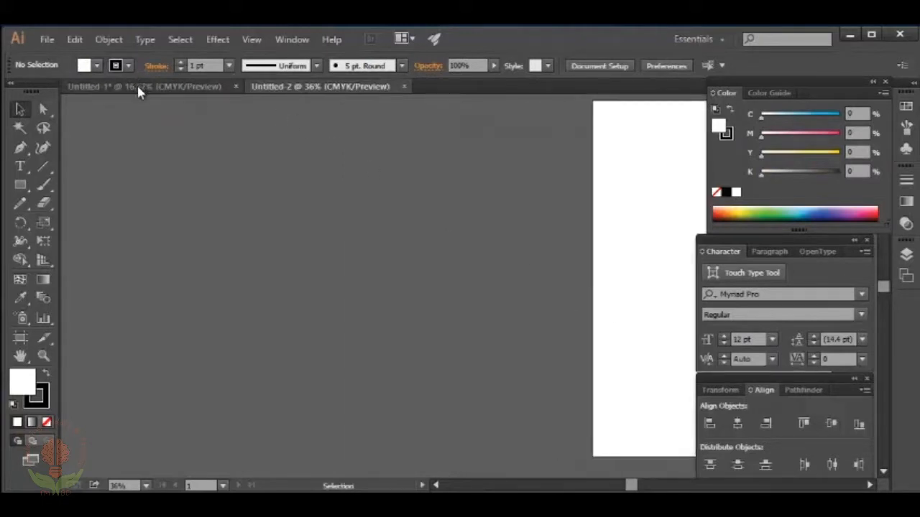
Transfer the grouped skeleton and lettering from Untitled-1 into the new document Untitled-2, placing it beside the artboard
{"action": "left_click", "coordinate": [140, 87]}
{"action": "left_click_drag", "start_coordinate": [317, 163], "coordinate": [481, 363]}
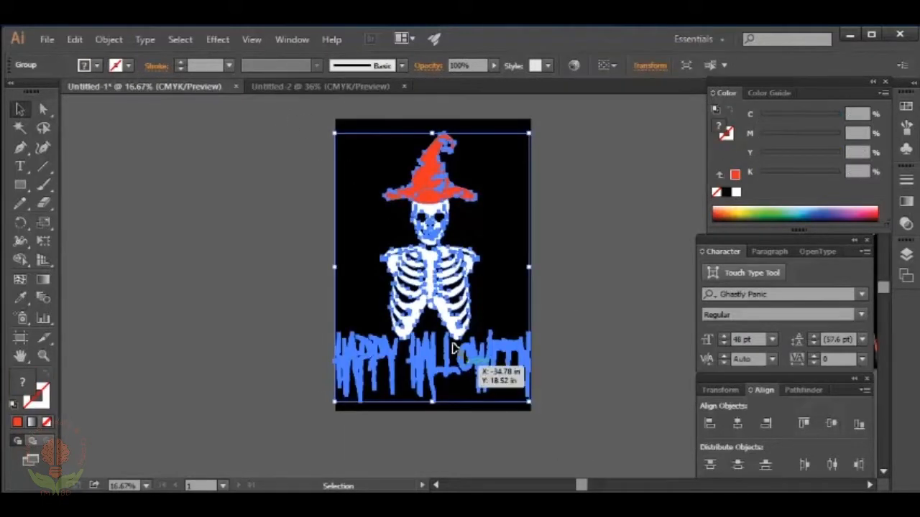
{"action": "left_click_drag", "start_coordinate": [425, 195], "coordinate": [287, 251]}
{"action": "left_click_drag", "start_coordinate": [242, 201], "coordinate": [277, 225]}
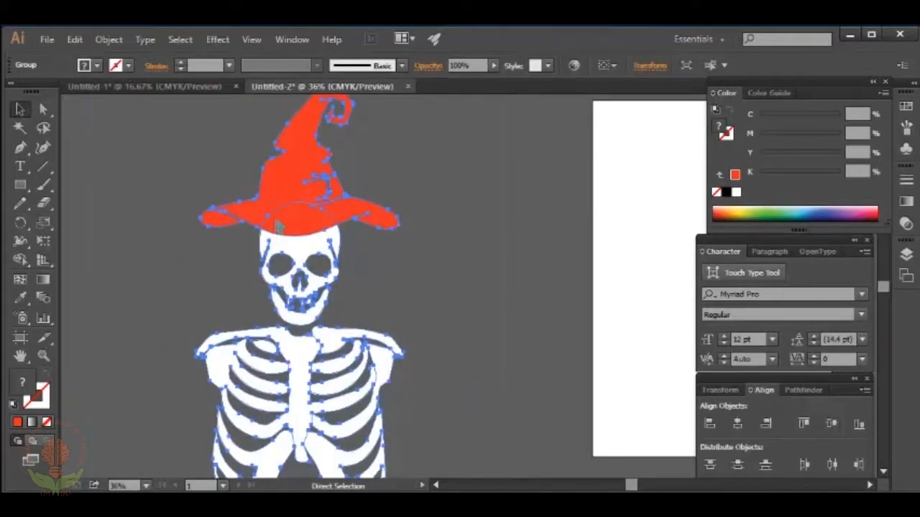
{"action": "key", "text": "ctrl+minus"}
{"action": "key", "text": "ctrl+minus"}
{"action": "left_click_drag", "start_coordinate": [251, 273], "coordinate": [329, 265]}
{"action": "left_click_drag", "start_coordinate": [316, 214], "coordinate": [323, 223]}
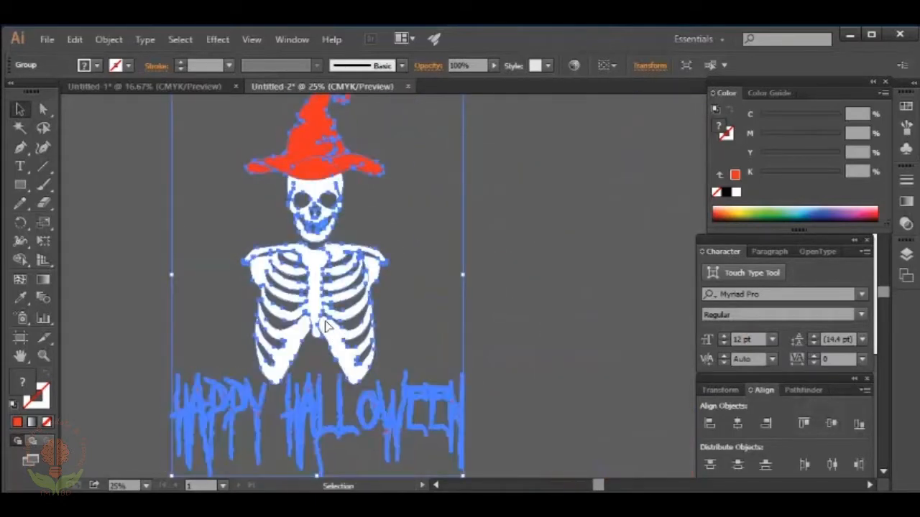
Start exporting the artwork in Untitled-2 and choose PNG as the file format
{"action": "left_click", "coordinate": [48, 43]}
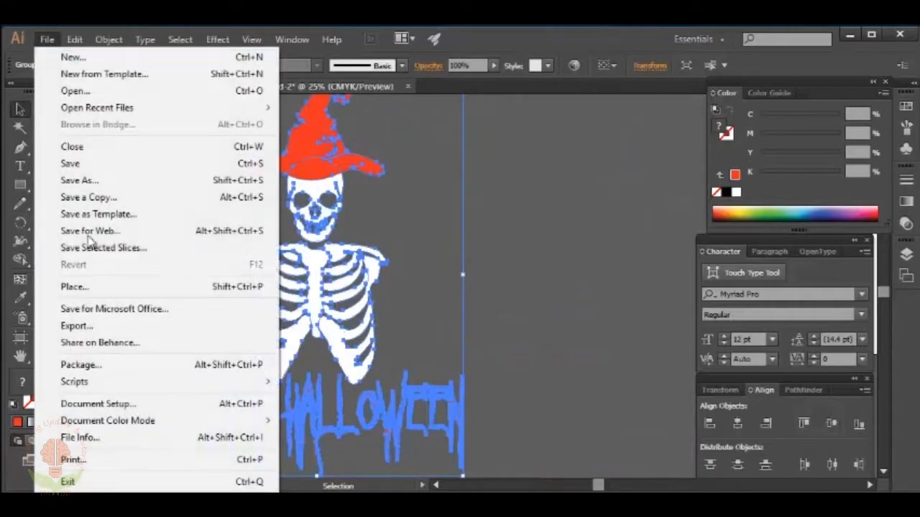
{"action": "left_click", "coordinate": [94, 325]}
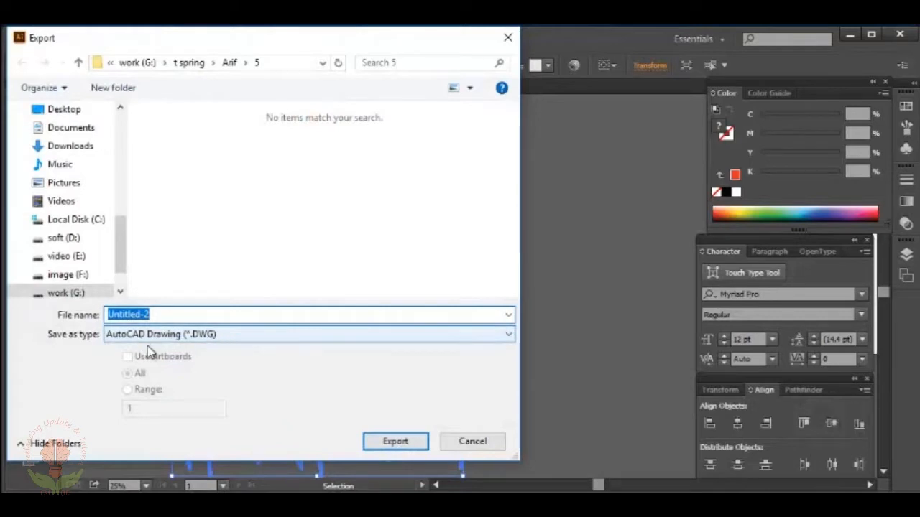
{"action": "left_click", "coordinate": [247, 337]}
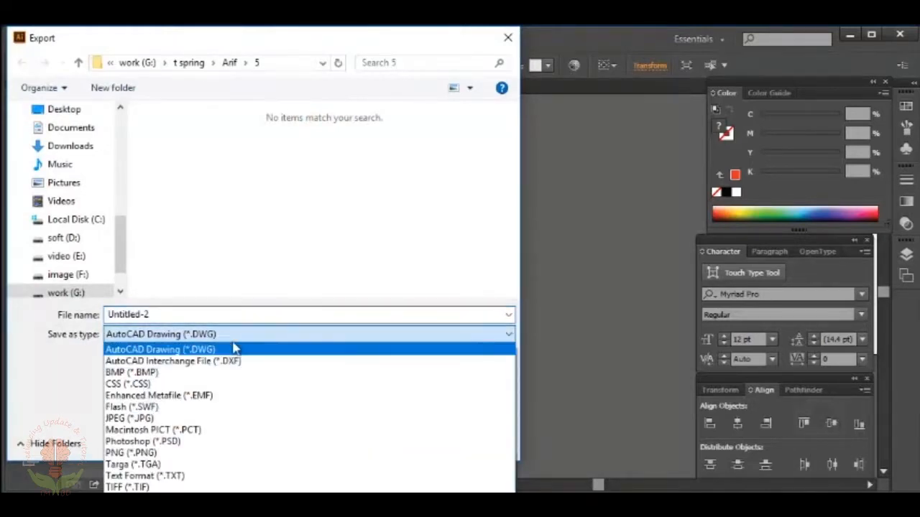
{"action": "left_click", "coordinate": [207, 453]}
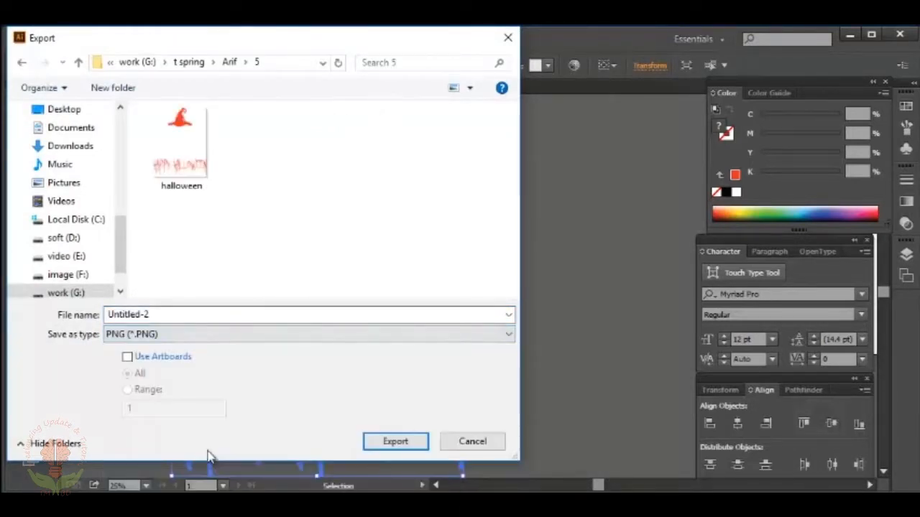
Export the PNG to the Desktop as "halloween tshirt" at High (300 ppi) resolution with a transparent background
{"action": "left_click", "coordinate": [167, 315]}
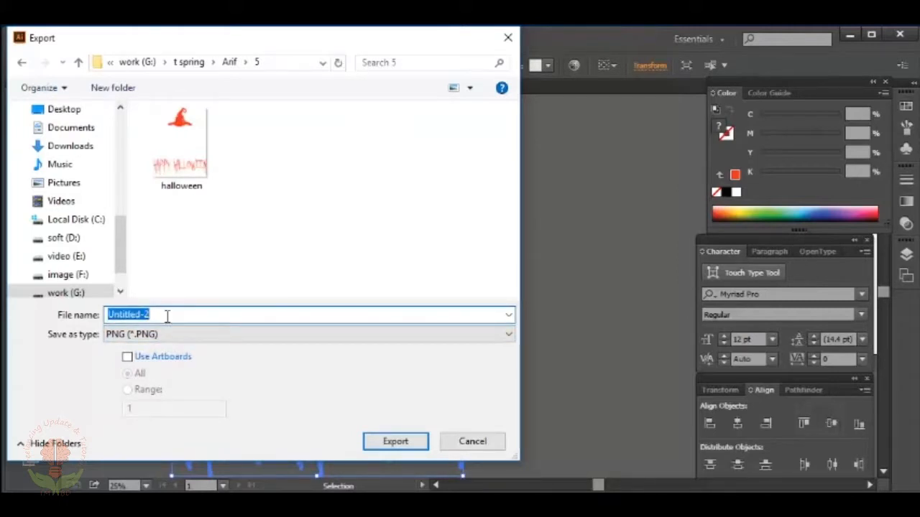
{"action": "type", "text": "halloween"}
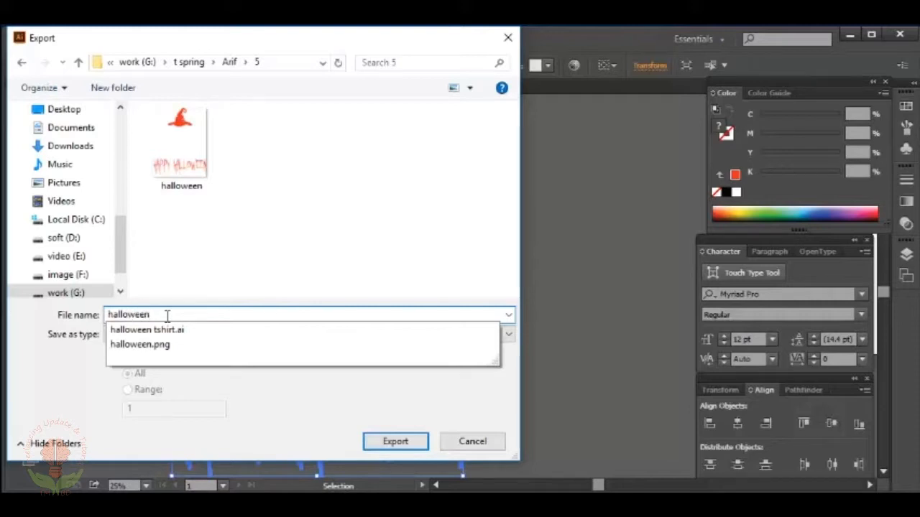
{"action": "left_click", "coordinate": [62, 112]}
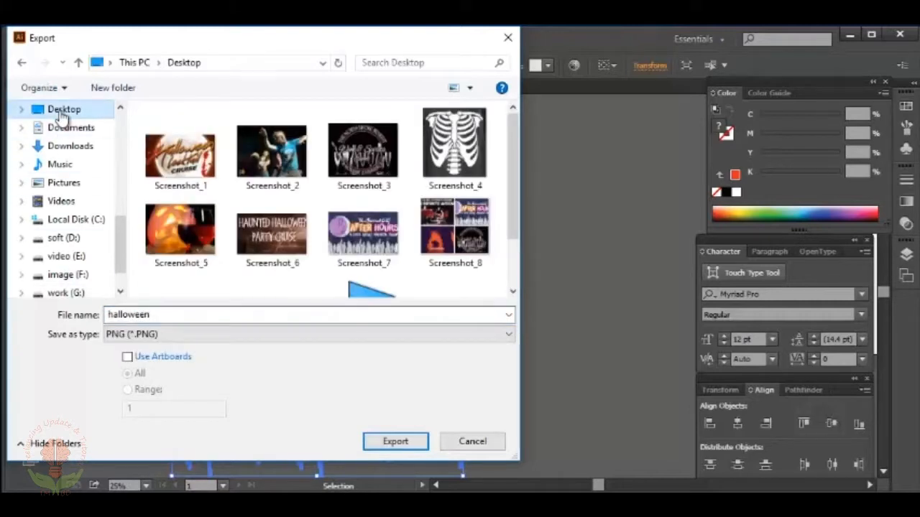
{"action": "double_click", "coordinate": [176, 317]}
{"action": "left_click", "coordinate": [175, 317]}
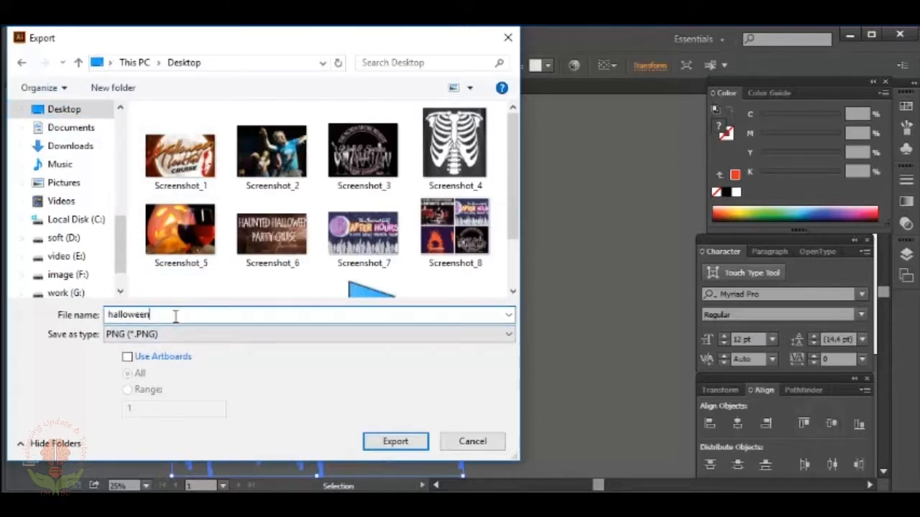
{"action": "left_click", "coordinate": [394, 443]}
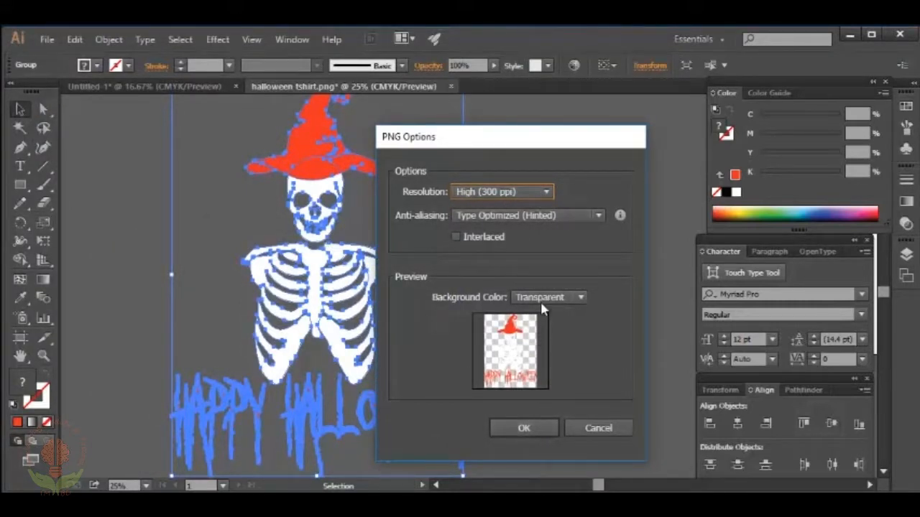
{"action": "left_click", "coordinate": [533, 426]}
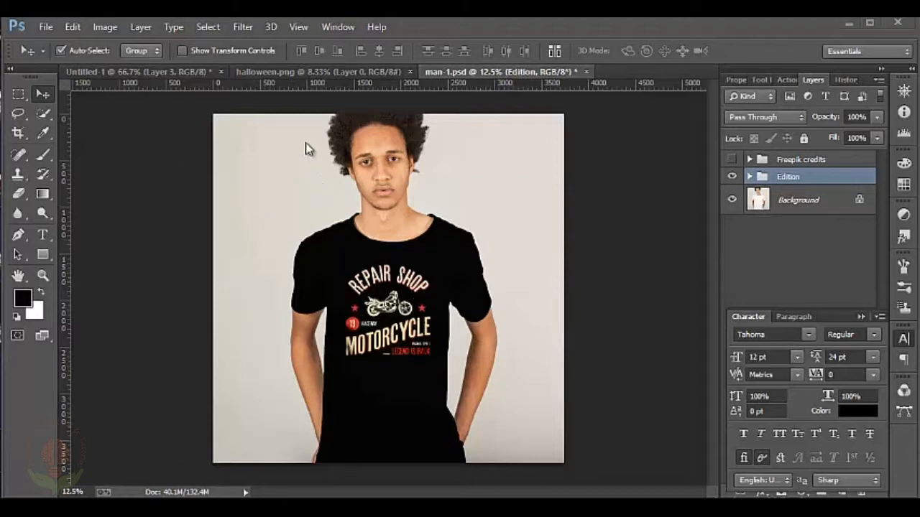
Switch to Photoshop, view halloween.png, and expand the Edition and Tshirt groups in the man-1.psd mockup
{"action": "left_click", "coordinate": [325, 72]}
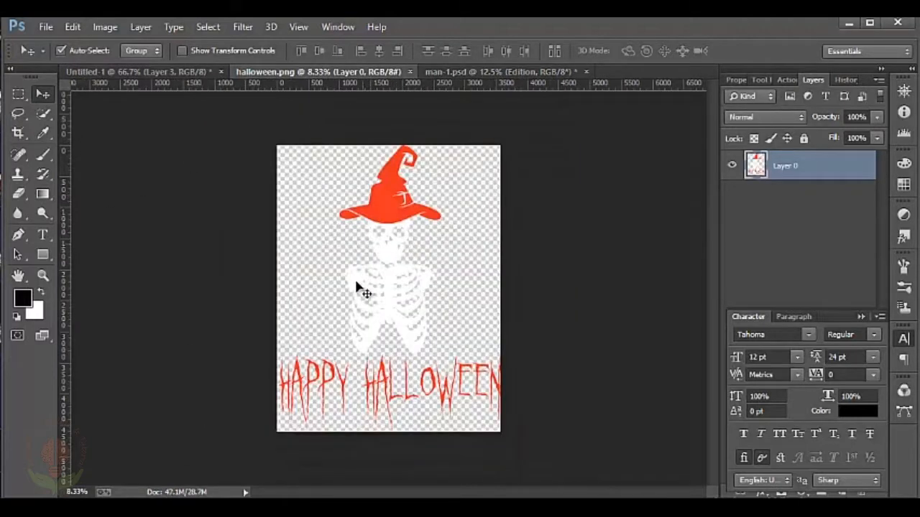
{"action": "left_click", "coordinate": [503, 72]}
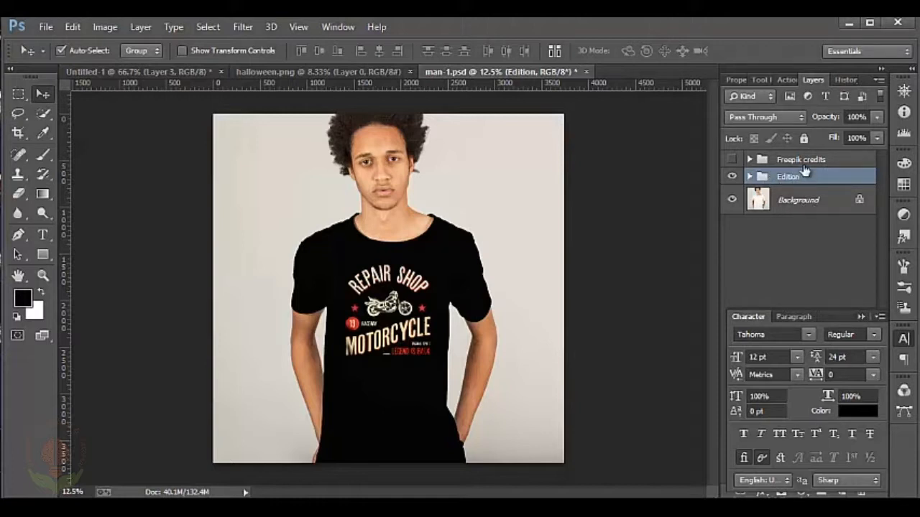
{"action": "left_click", "coordinate": [750, 177]}
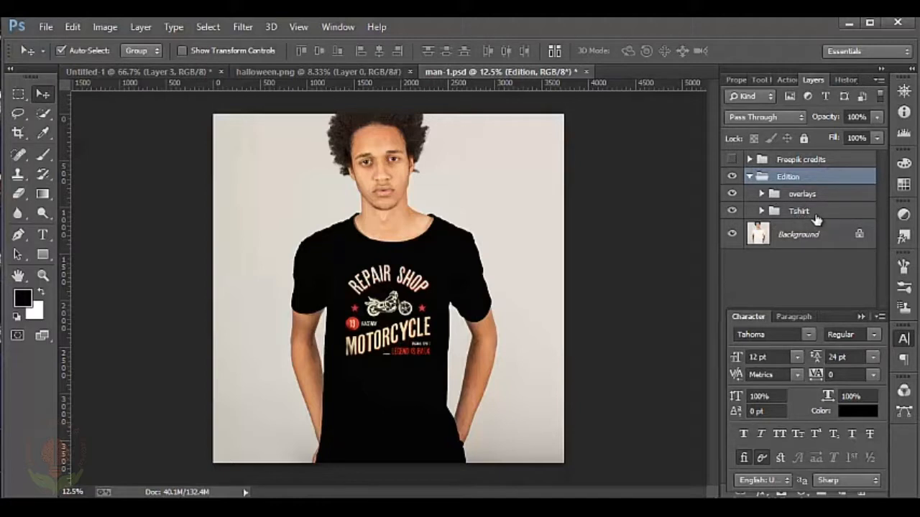
{"action": "left_click", "coordinate": [761, 210]}
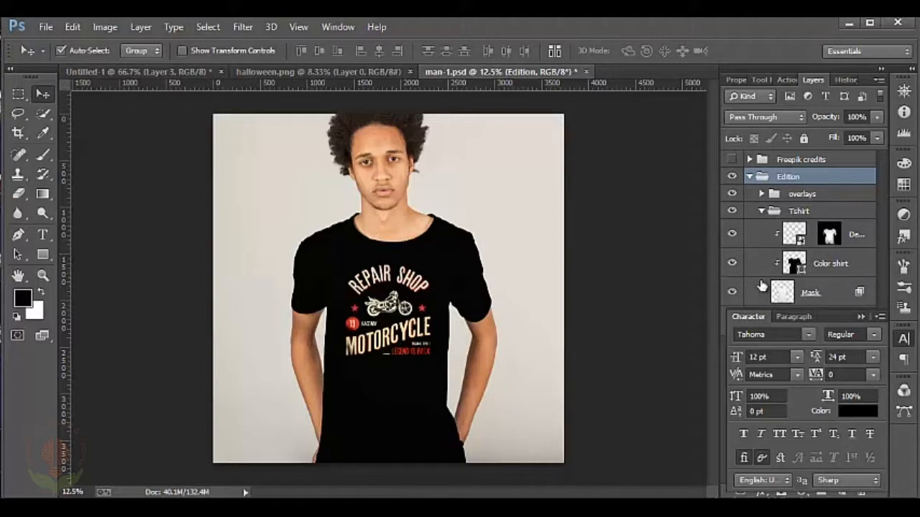
Preview green and blue fills on the Color shirt layer, and set the shirt colour to near-black 000203
{"action": "double_click", "coordinate": [799, 270]}
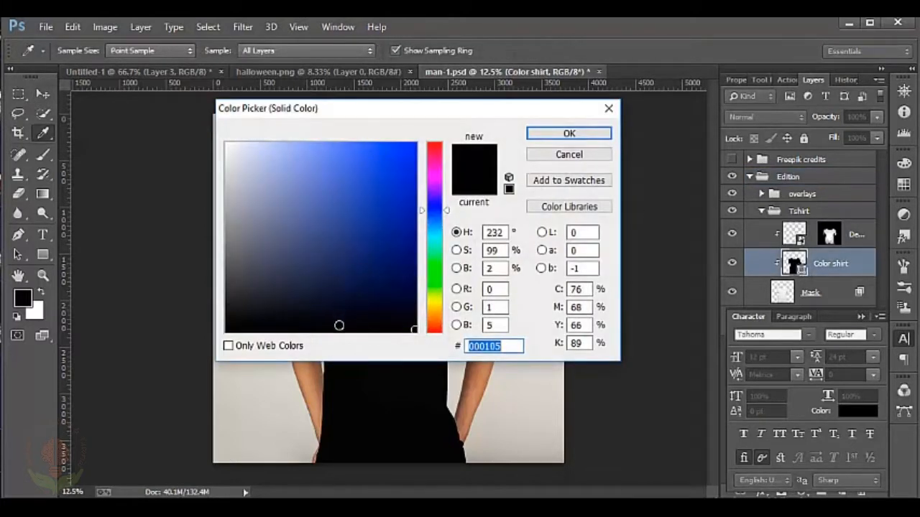
{"action": "left_click", "coordinate": [439, 279]}
{"action": "left_click", "coordinate": [397, 195]}
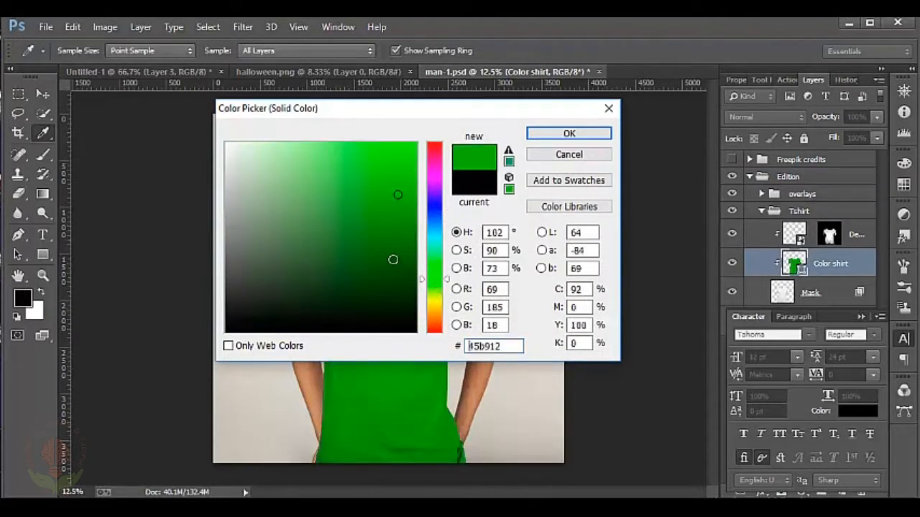
{"action": "left_click", "coordinate": [414, 331]}
{"action": "left_click", "coordinate": [414, 330]}
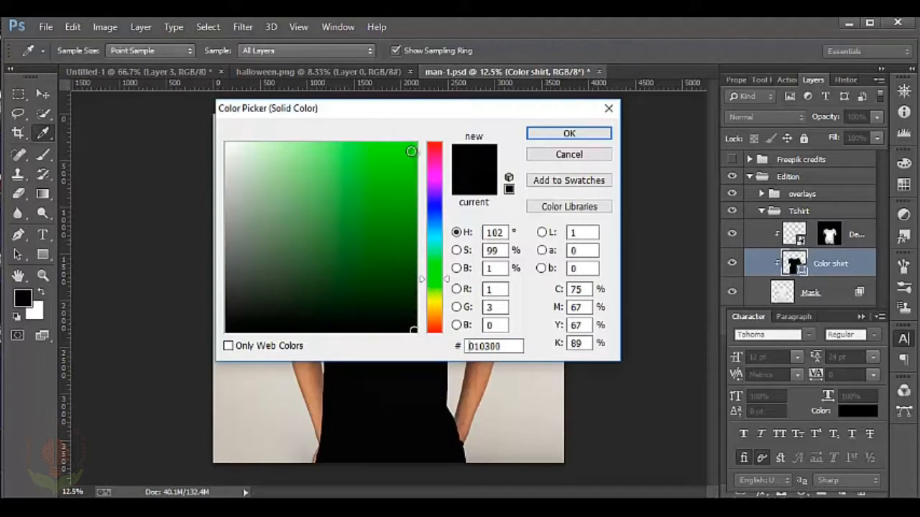
{"action": "left_click", "coordinate": [411, 152]}
{"action": "left_click_drag", "start_coordinate": [436, 164], "coordinate": [436, 147]}
{"action": "left_click", "coordinate": [381, 151]}
{"action": "left_click", "coordinate": [376, 257]}
{"action": "left_click", "coordinate": [436, 225]}
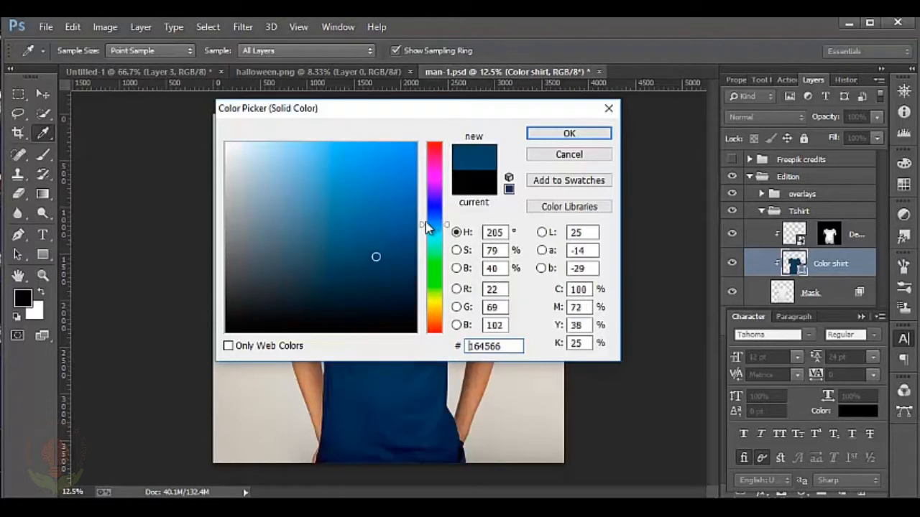
{"action": "left_click", "coordinate": [415, 331]}
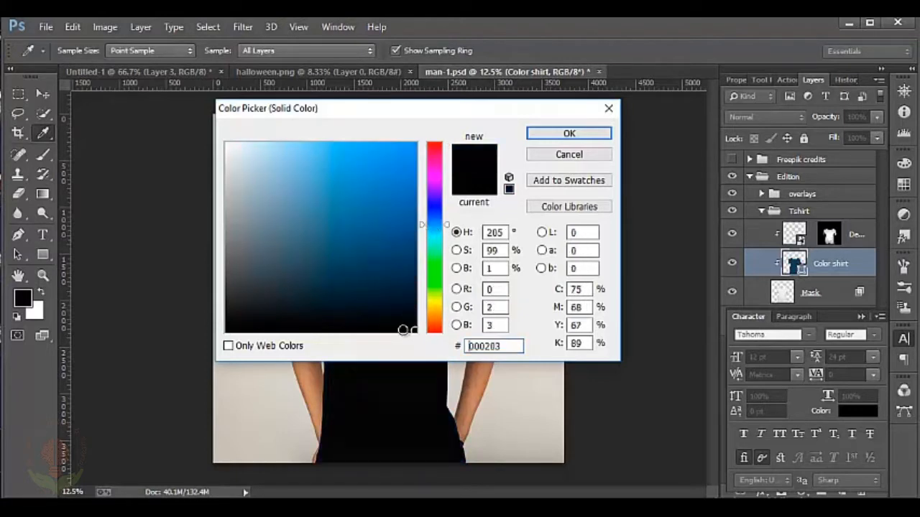
{"action": "left_click", "coordinate": [547, 136]}
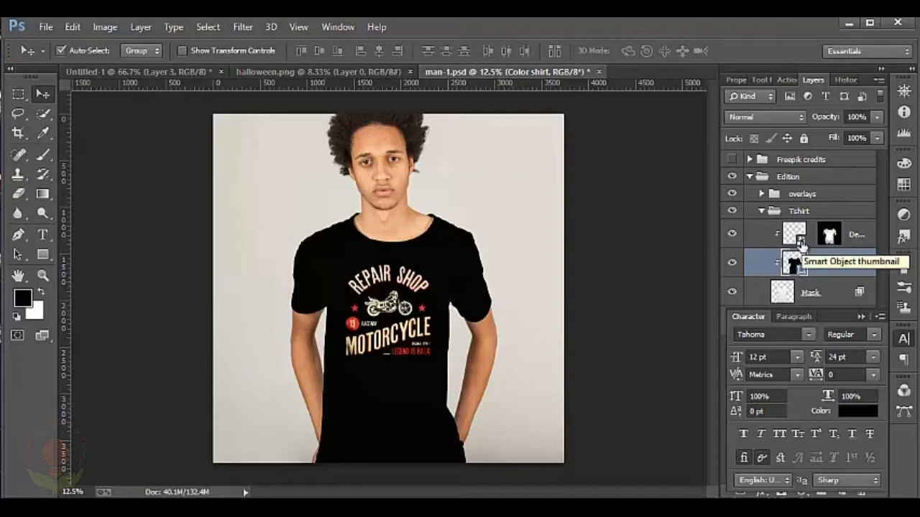
Open the contents of the Design here smart object for editing and dock the Rectangle 11.psb window among the open documents
{"action": "double_click", "coordinate": [800, 242]}
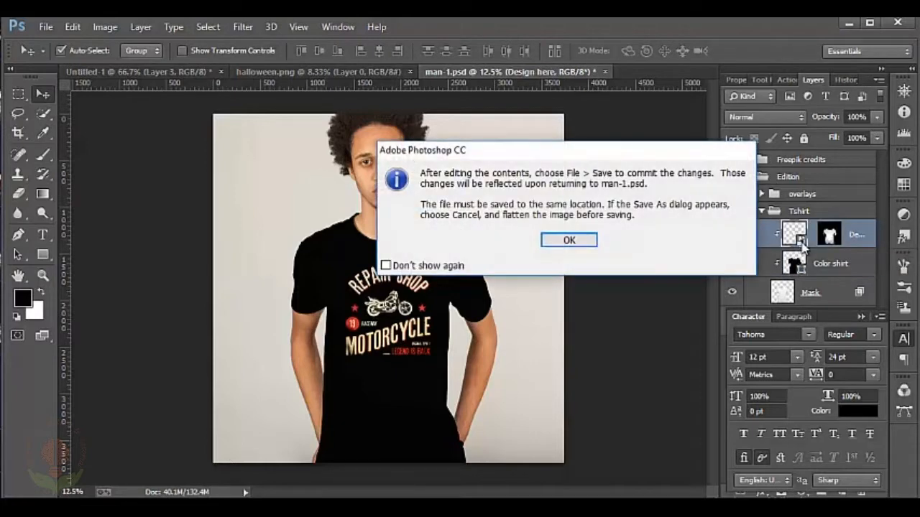
{"action": "left_click", "coordinate": [583, 243]}
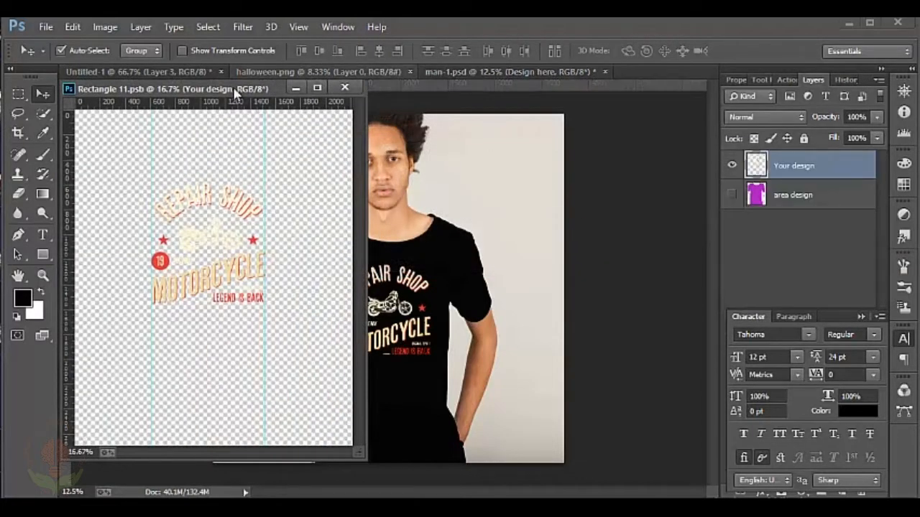
{"action": "left_click_drag", "start_coordinate": [232, 87], "coordinate": [439, 72]}
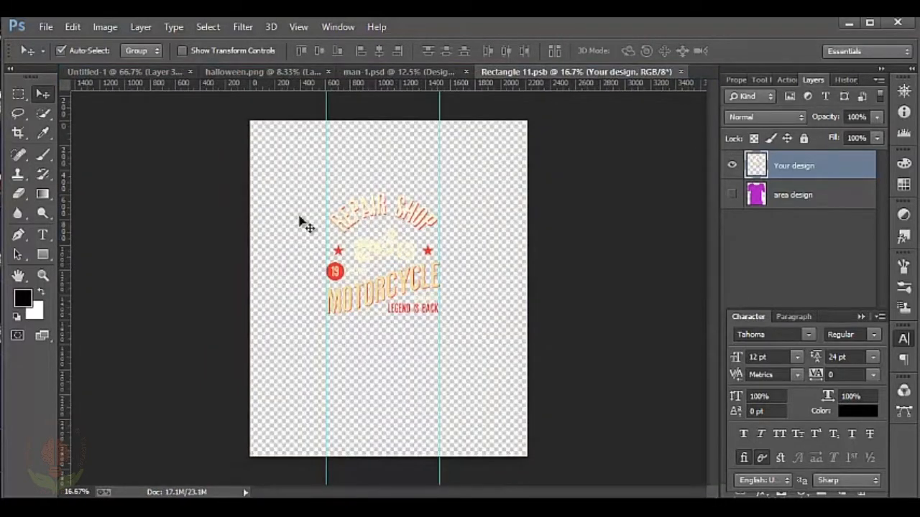
Hide the Your design layer in Rectangle 11.psb and bring in the skeleton artwork from halloween.png as a new layer
{"action": "left_click", "coordinate": [237, 72]}
{"action": "left_click", "coordinate": [610, 72]}
{"action": "left_click", "coordinate": [731, 166]}
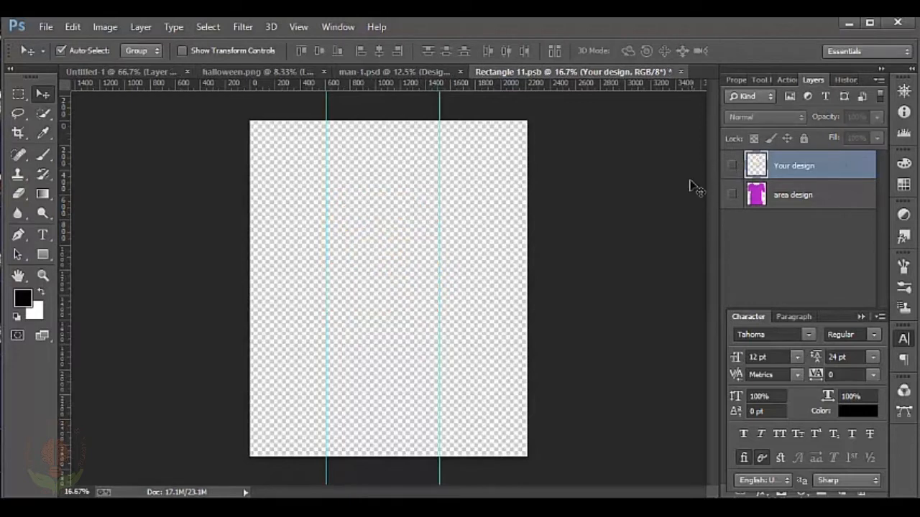
{"action": "left_click", "coordinate": [252, 72]}
{"action": "mouse_move", "coordinate": [385, 229]}
{"action": "left_mouse_down"}
{"action": "mouse_move", "coordinate": [496, 161]}
{"action": "mouse_move", "coordinate": [573, 67]}
{"action": "mouse_move", "coordinate": [556, 89]}
{"action": "mouse_move", "coordinate": [353, 222]}
{"action": "mouse_move", "coordinate": [383, 232]}
{"action": "left_mouse_up"}
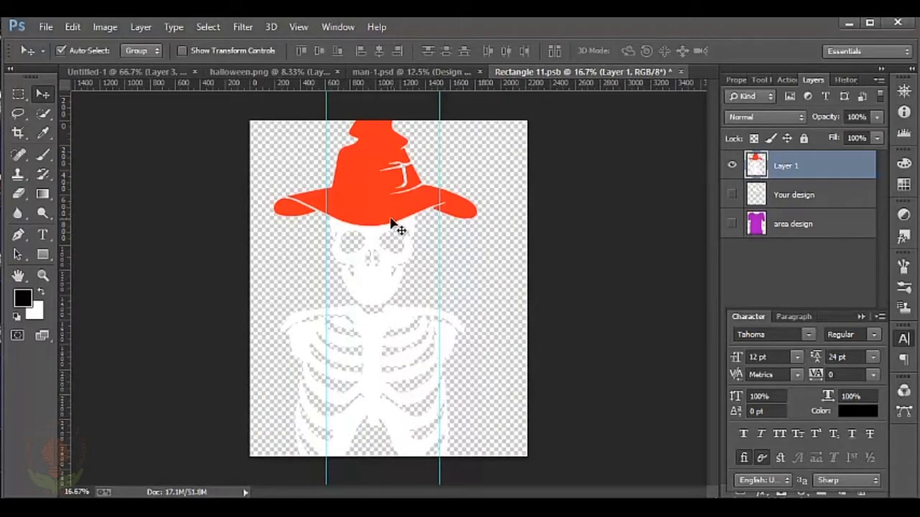
Scale the Halloween artwork proportionally to about 26% so its lettering roughly spans the two vertical guides
{"action": "key", "text": "ctrl+t"}
{"action": "left_click_drag", "start_coordinate": [379, 195], "coordinate": [365, 300]}
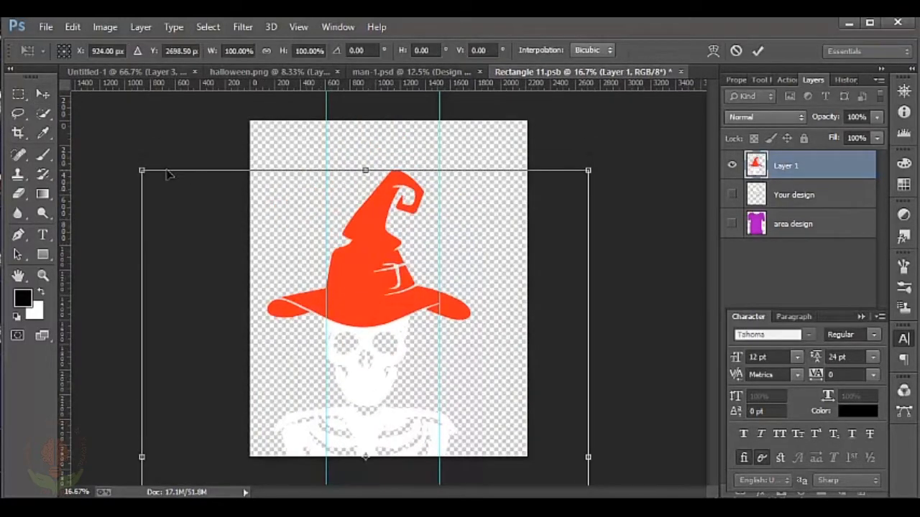
{"action": "left_click_drag", "start_coordinate": [136, 170], "coordinate": [400, 209]}
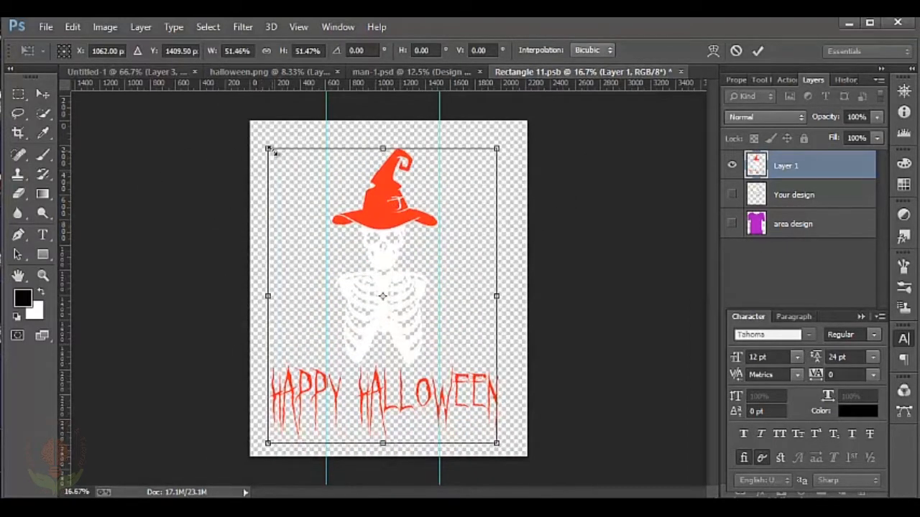
{"action": "left_click_drag", "start_coordinate": [269, 149], "coordinate": [324, 228]}
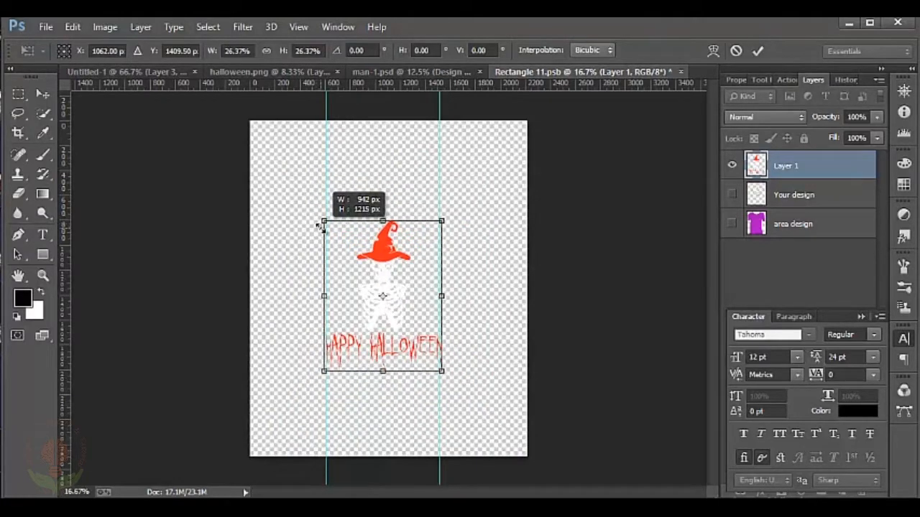
Move the scaled artwork up to about X 1056 px, Y 1007.5 px between the guides, and apply the transform
{"action": "left_click_drag", "start_coordinate": [374, 272], "coordinate": [389, 221]}
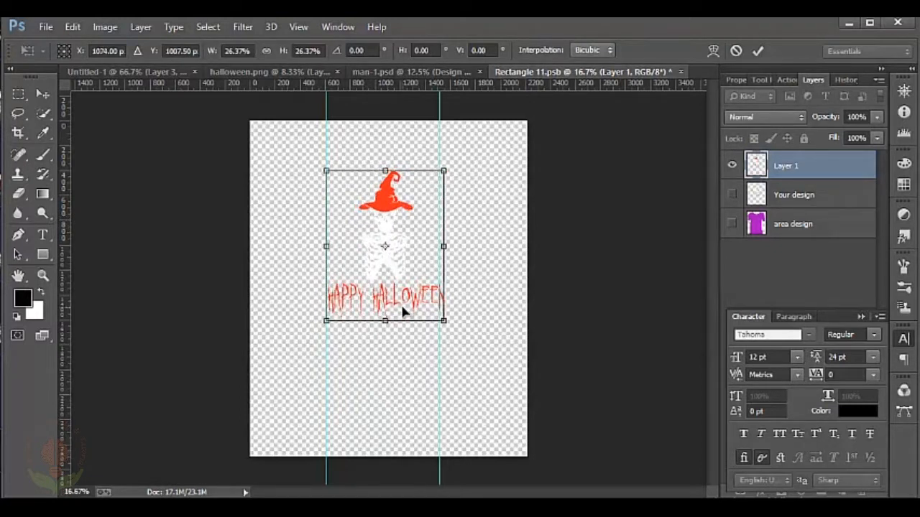
{"action": "key", "text": "Left"}
{"action": "key", "text": "Left"}
{"action": "key", "text": "Left"}
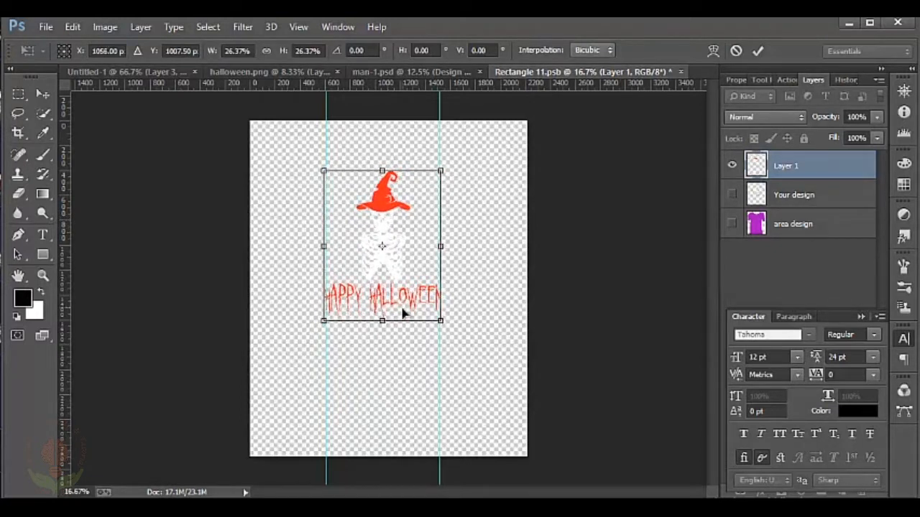
{"action": "key", "text": "Return"}
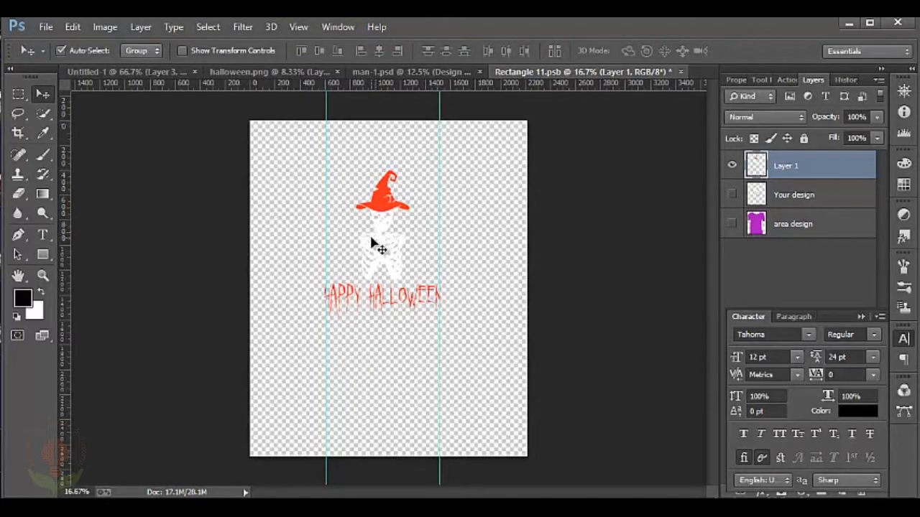
Save Rectangle 11.psb to update the T-shirt design and check the result in man-1.psd
{"action": "key", "text": "ctrl+s"}
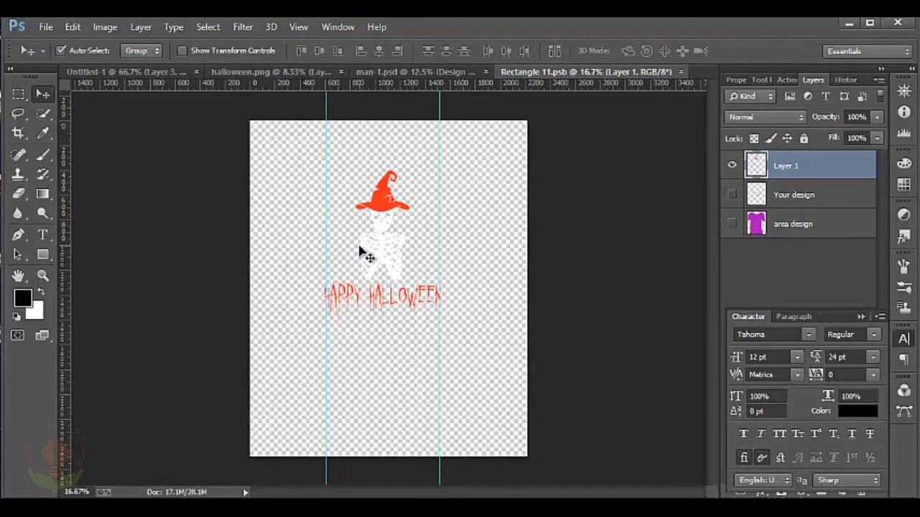
{"action": "left_click", "coordinate": [233, 73]}
{"action": "left_click", "coordinate": [410, 72]}
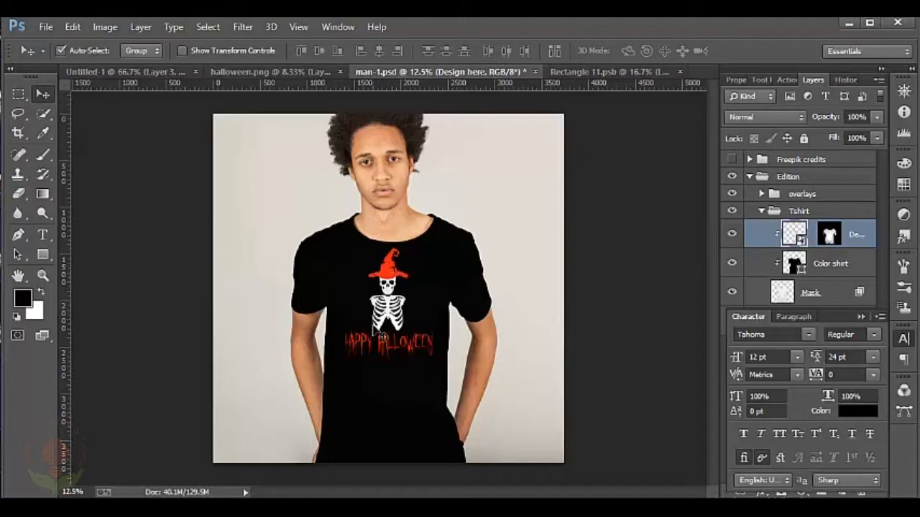
Shift the artwork slightly lower in Rectangle 11.psb, save it, and review the updated T-shirt mockup against halloween.png
{"action": "left_click", "coordinate": [562, 71]}
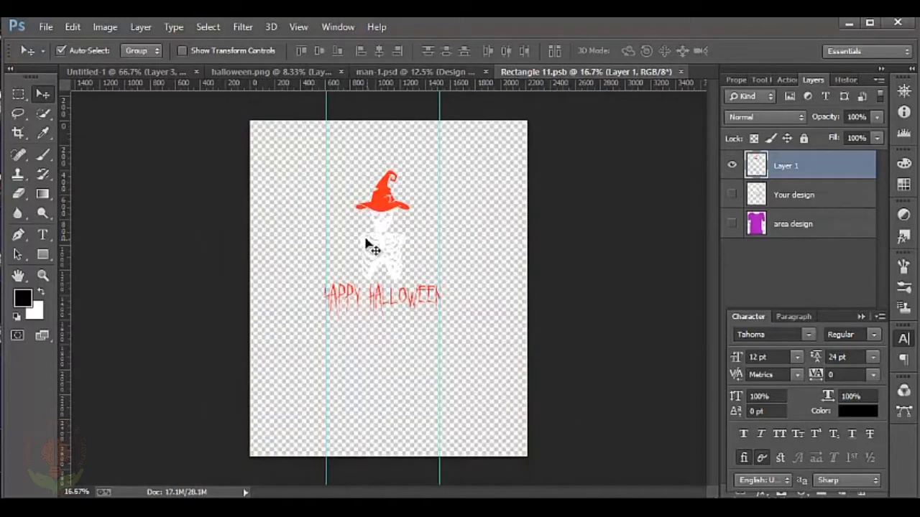
{"action": "left_click_drag", "start_coordinate": [374, 246], "coordinate": [377, 257]}
{"action": "key", "text": "ctrl+s"}
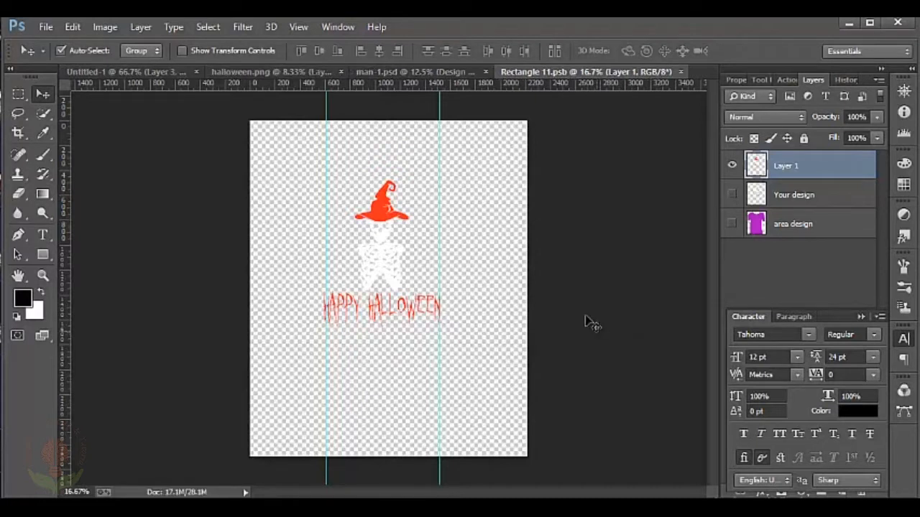
{"action": "left_click", "coordinate": [373, 75]}
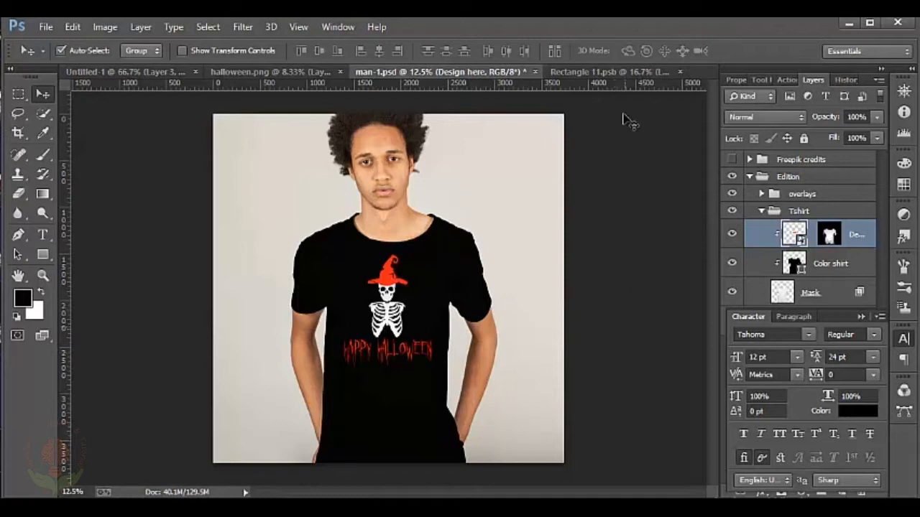
{"action": "left_click", "coordinate": [259, 72]}
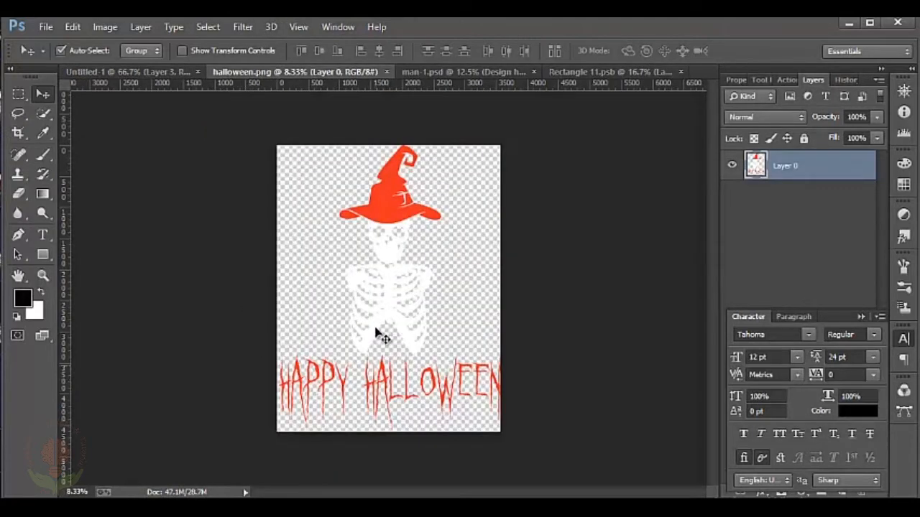
{"action": "left_click", "coordinate": [462, 73]}
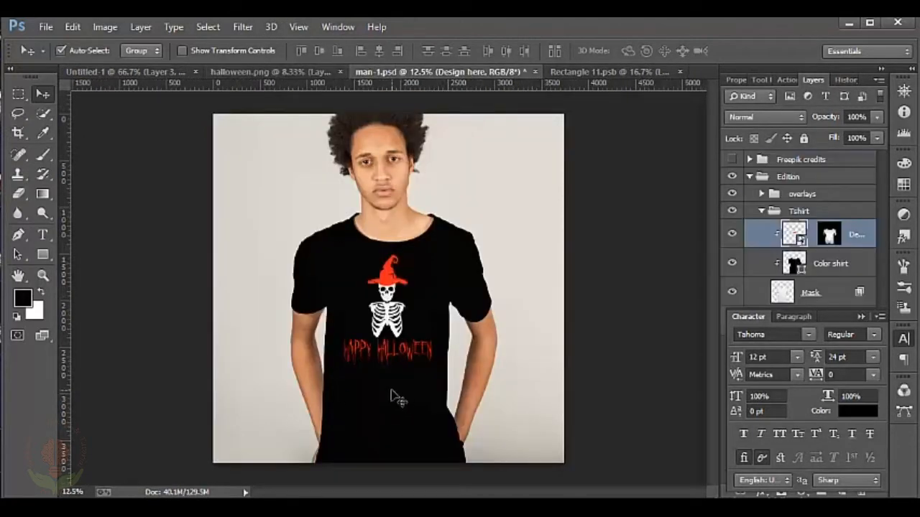